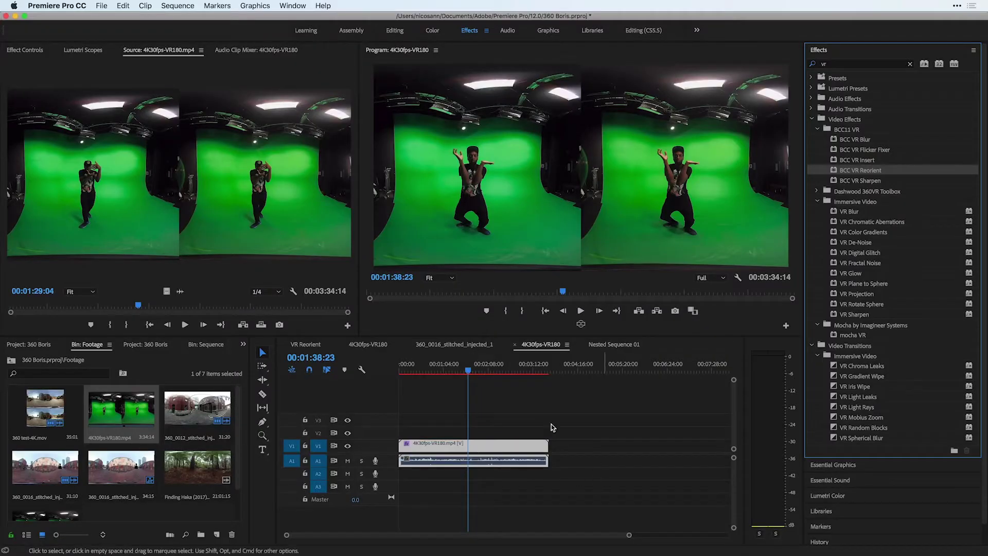
Review BCC VR Reorient on the 4K30fps-VR180 clip and raise the vertical blur to about 76.86
click(29, 49)
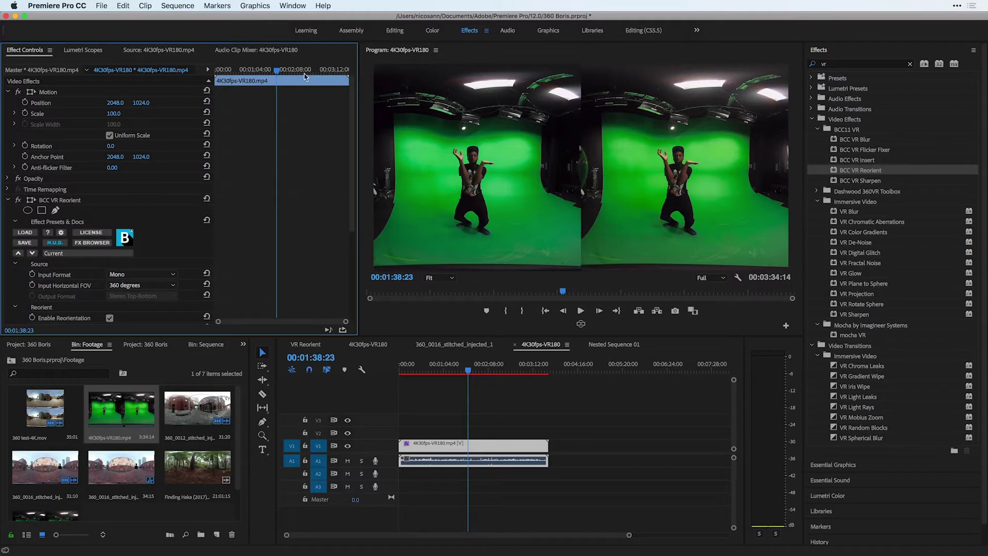
scroll(78, 141, down, 2)
scroll(78, 141, down, 3)
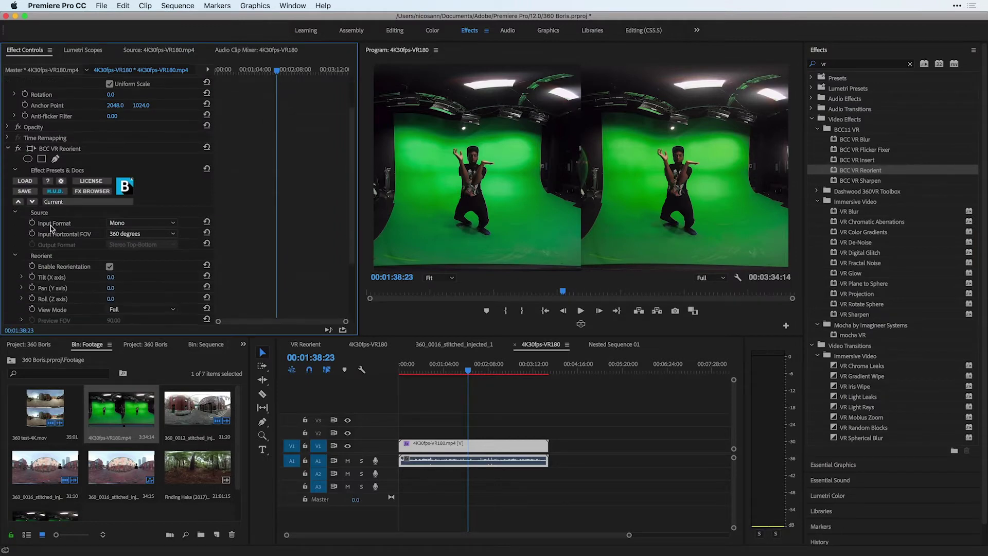
click(113, 224)
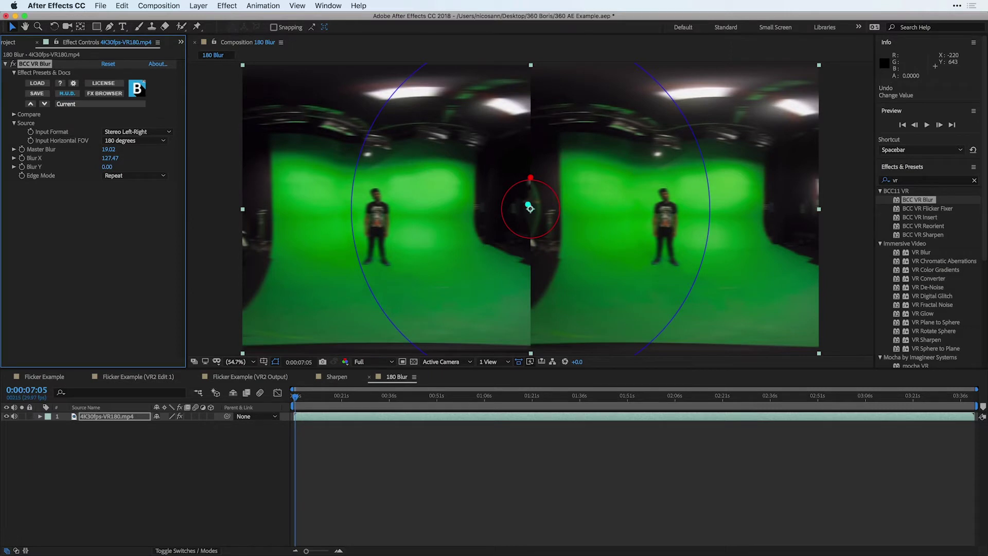
drag(528, 205, 475, 112)
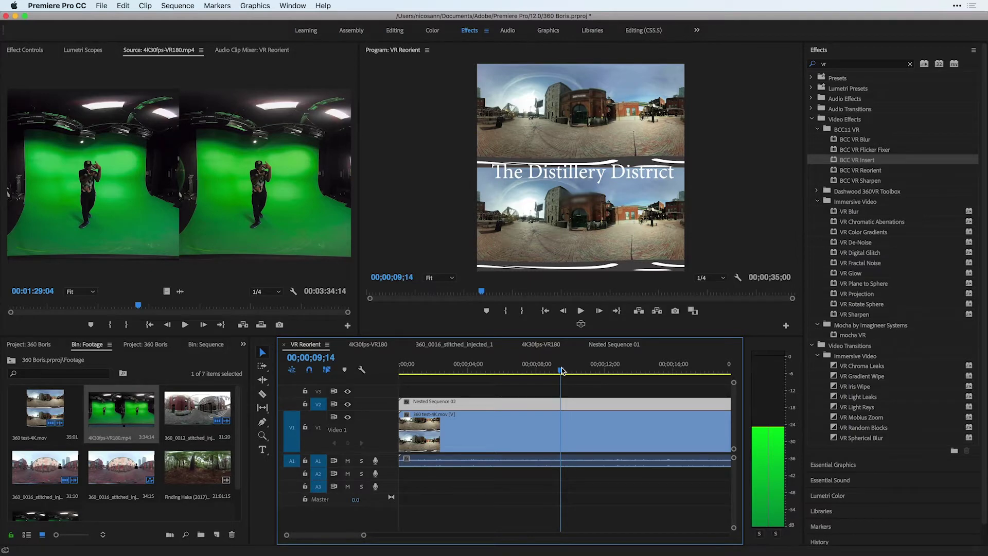
At 00;00;08;04, preview the sequence in interactive VR view and rotate toward the brick buildings
drag(562, 371, 538, 370)
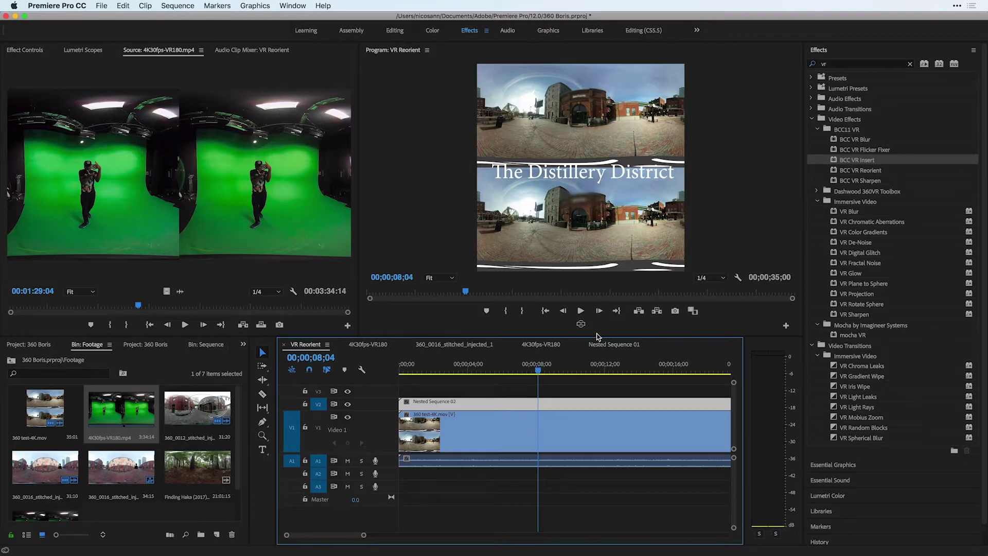
click(581, 328)
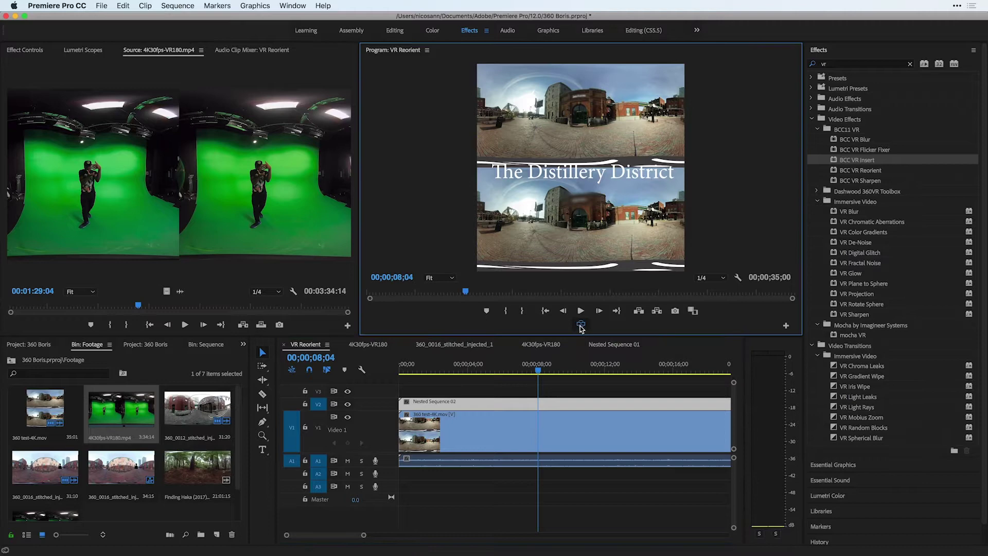
drag(483, 135, 448, 164)
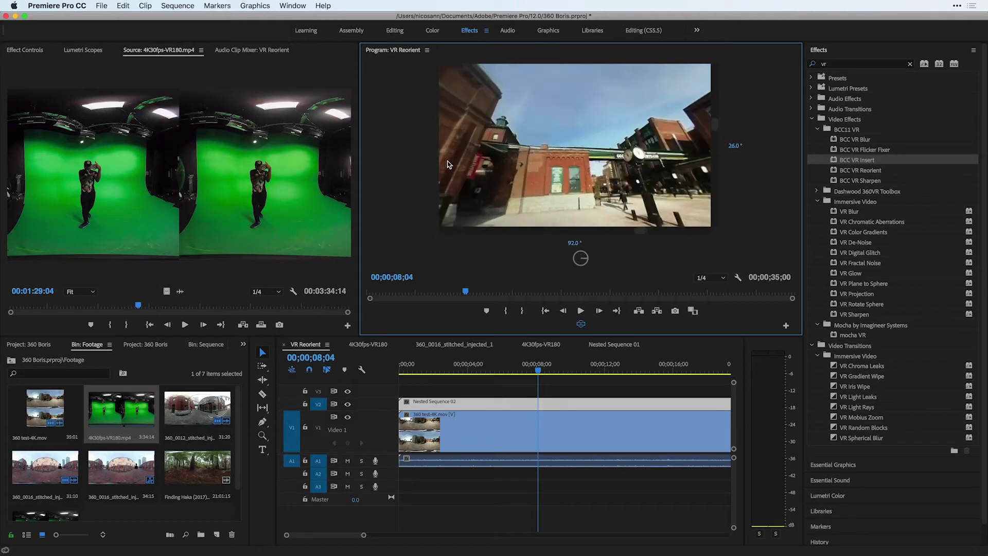
Try the VR preview's Stereoscopic View as Right, then Anaglyph, and rotate the anaglyph view
click(738, 279)
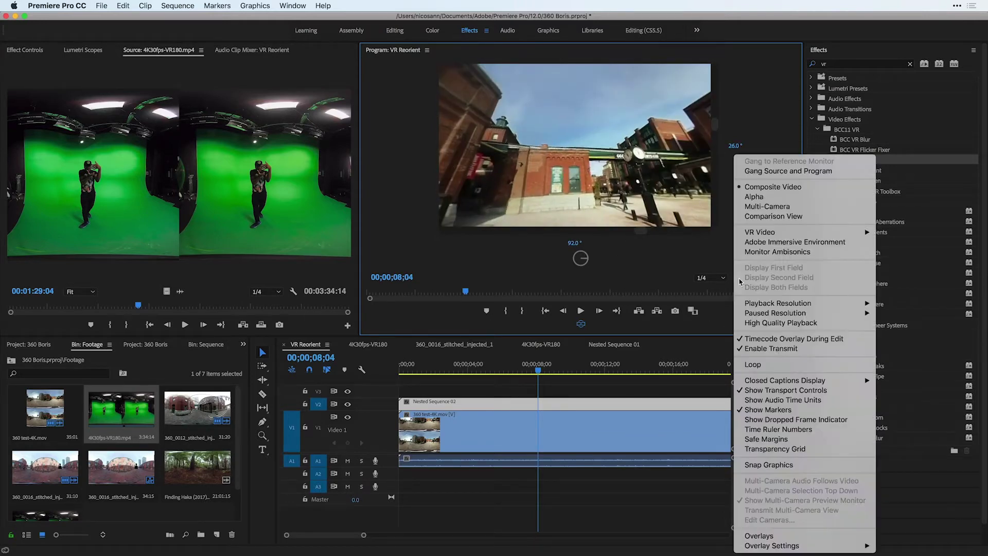
mouse_move(747, 238)
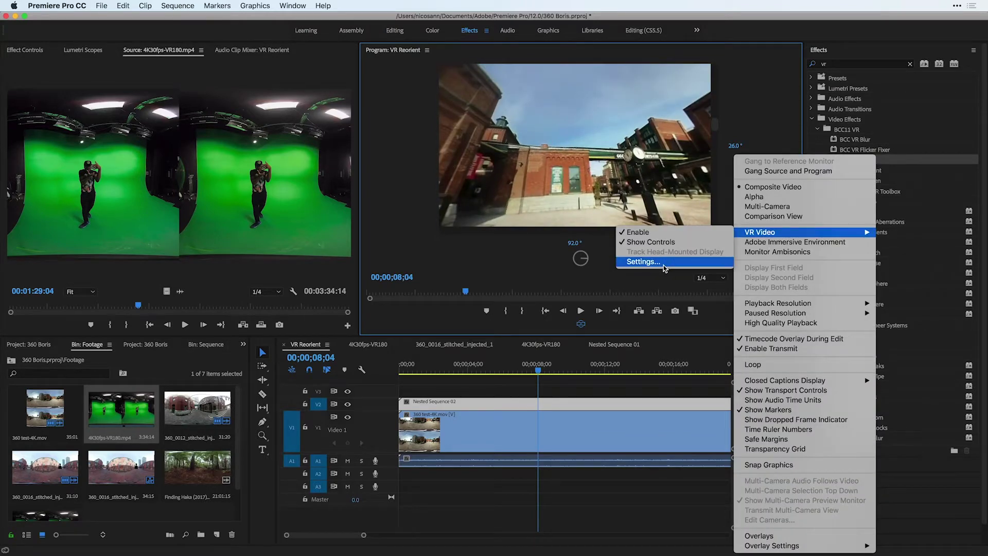
click(643, 261)
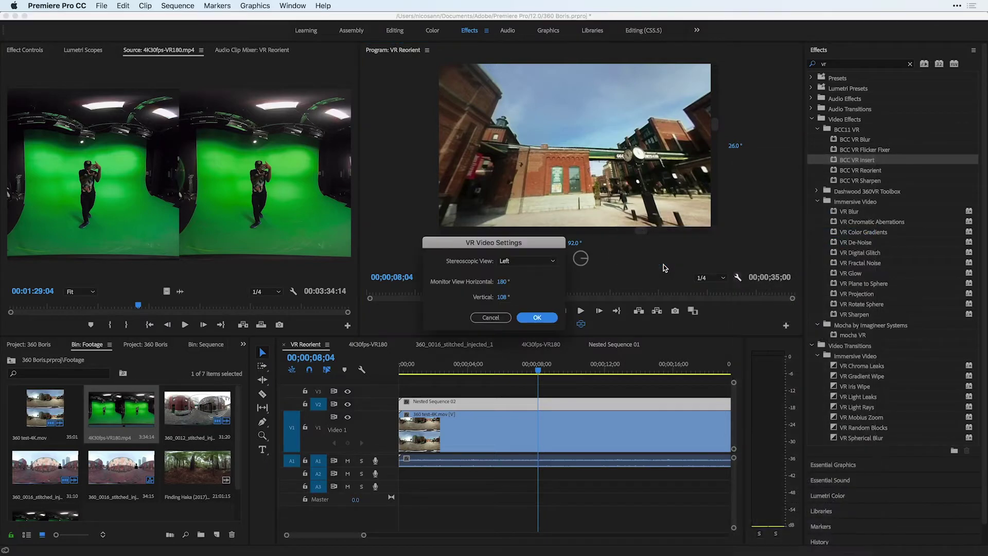
click(506, 264)
click(513, 284)
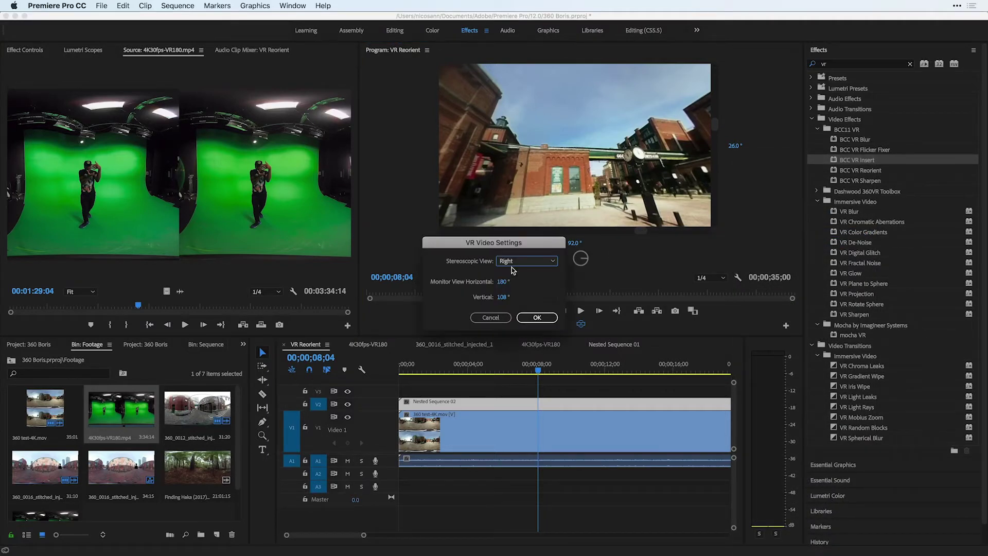
click(511, 264)
click(517, 292)
click(533, 321)
drag(528, 157, 697, 166)
Set the VR preview's Stereoscopic View to Left
right_click(739, 279)
mouse_move(760, 233)
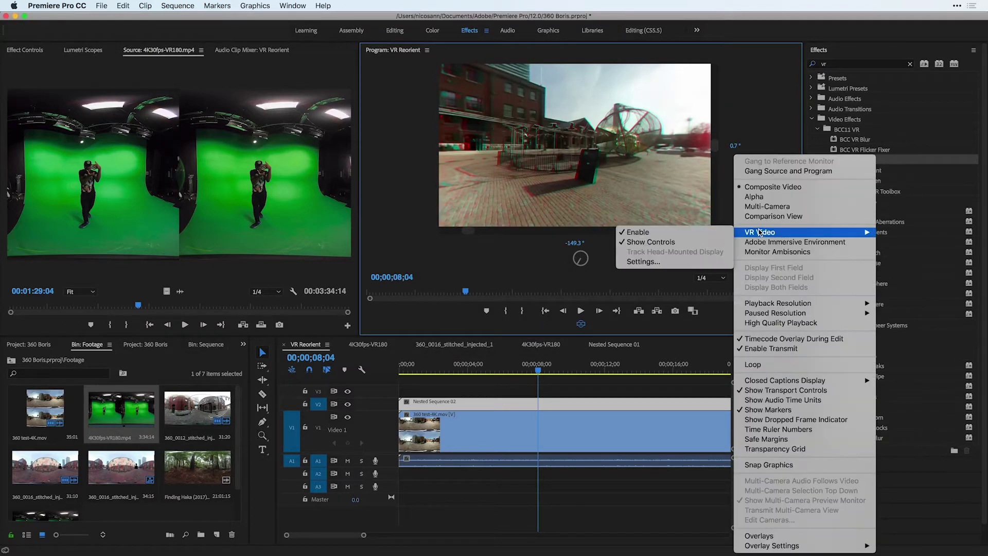
click(646, 268)
click(530, 262)
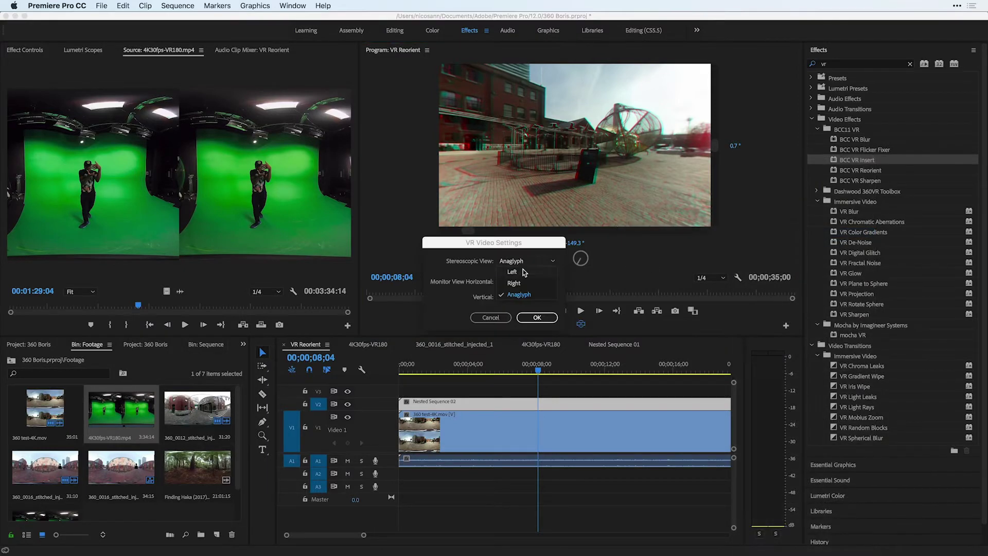
click(523, 272)
click(537, 317)
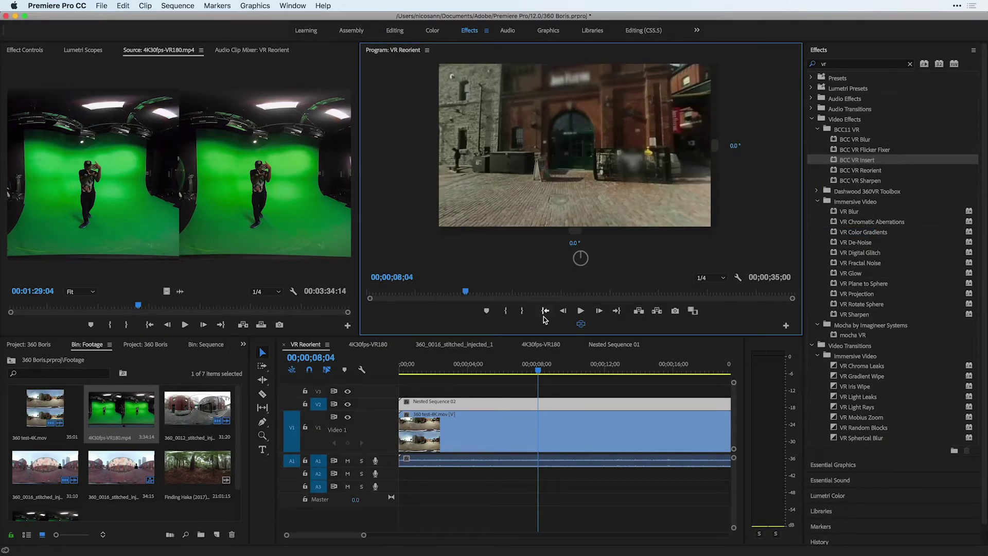
Turn off VR display and show the 4K30fps-VR180 sequence at 00:01:38:23
drag(527, 143, 474, 157)
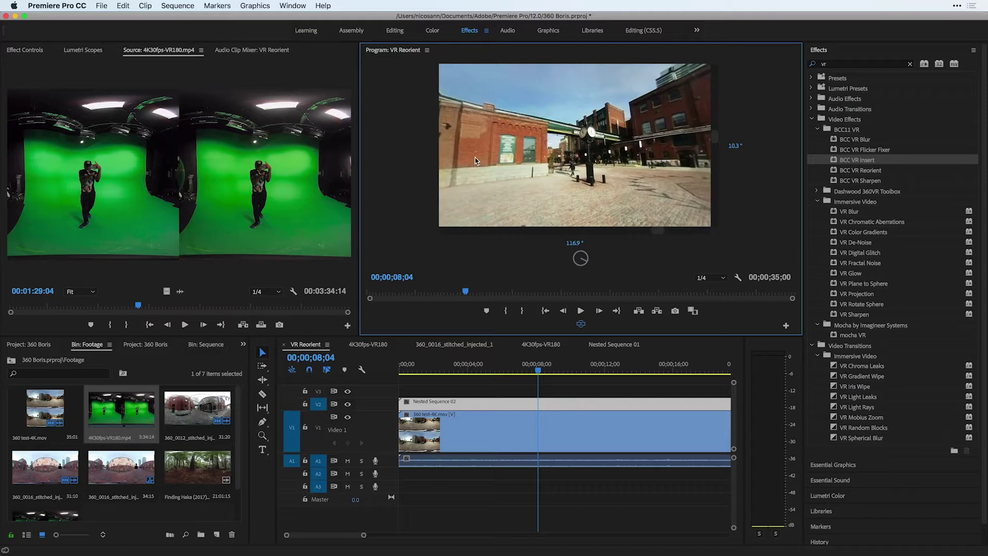
click(581, 324)
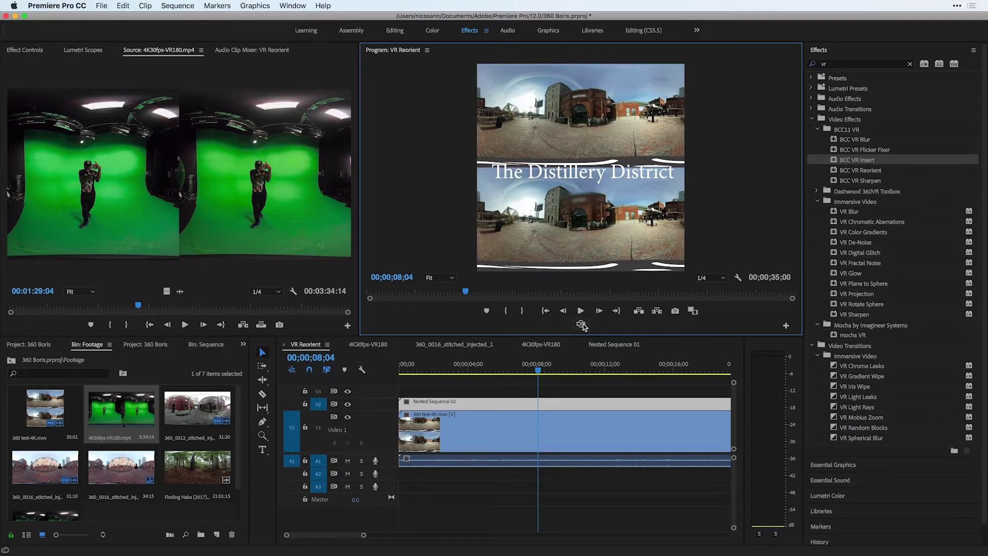
click(540, 348)
click(470, 368)
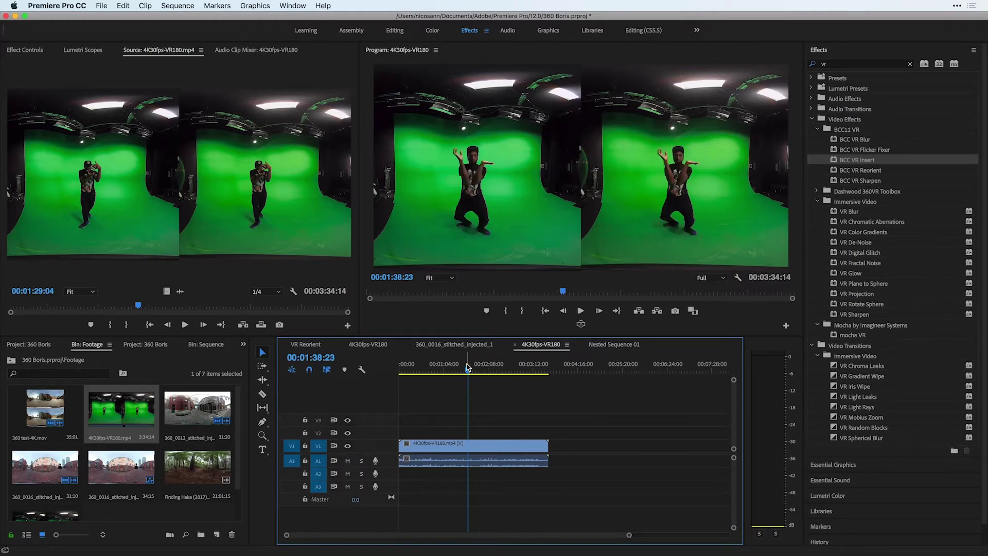
Interpret 4K30fps-VR180.mp4 as Equirectangular, Stereoscopic - Side by Side VR at 180° by 180°
click(135, 410)
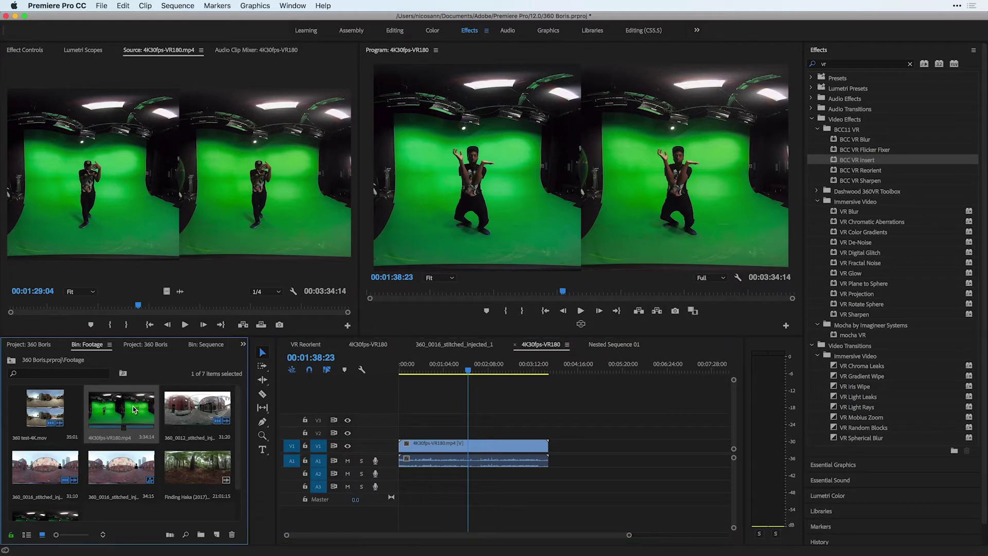
right_click(108, 412)
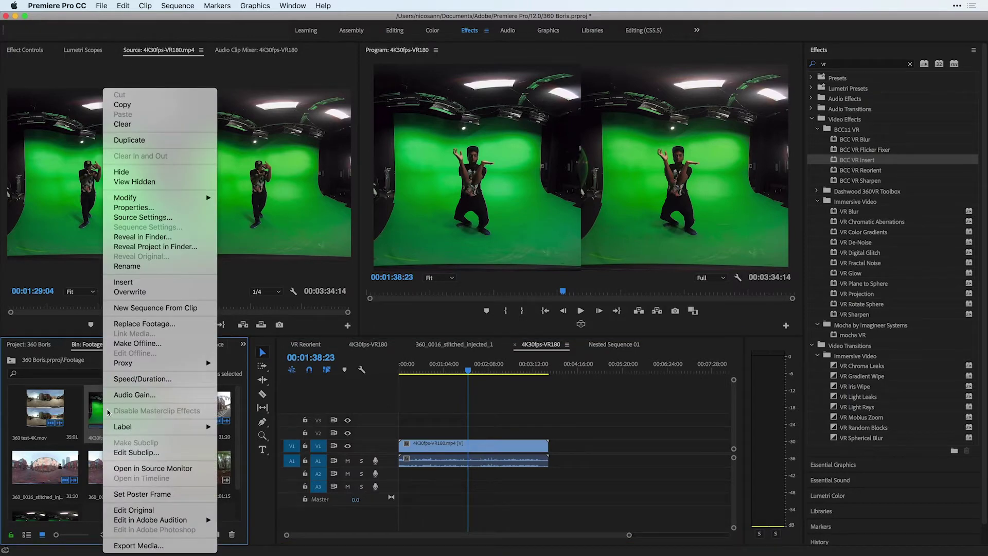
mouse_move(201, 198)
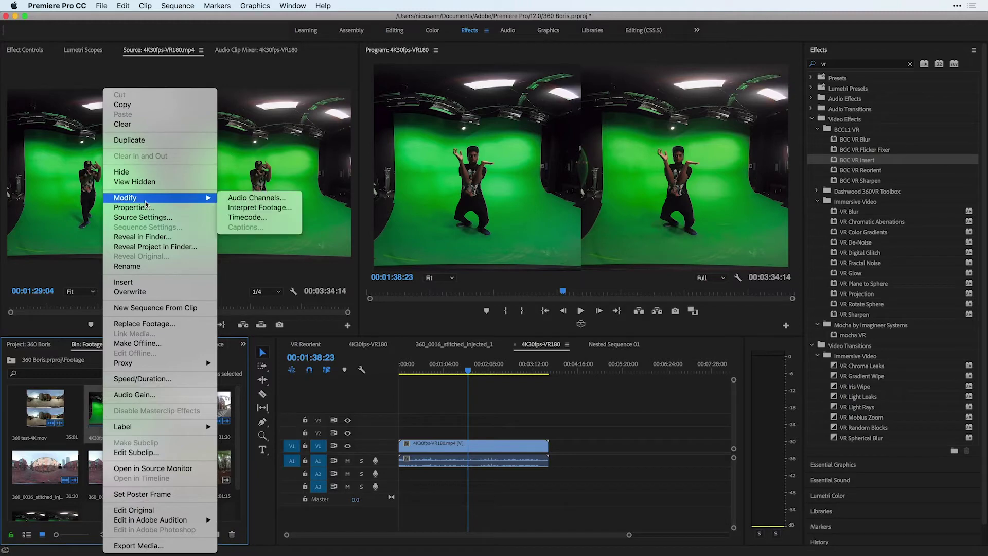
click(271, 209)
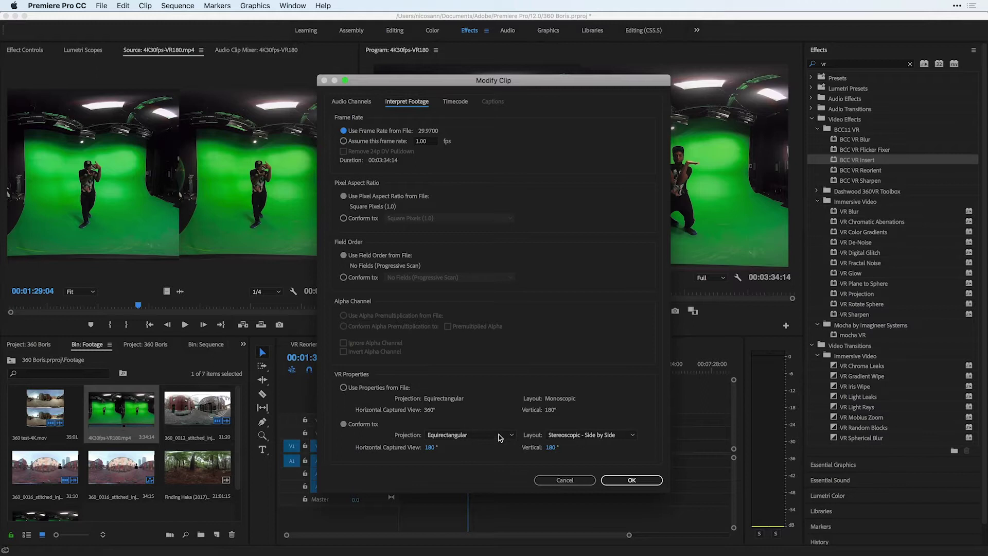
click(612, 437)
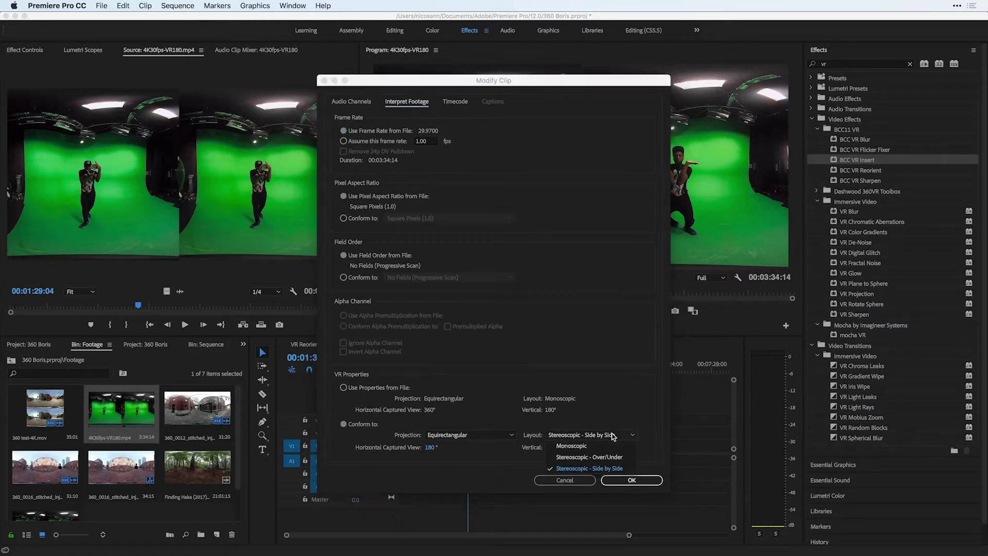
click(606, 456)
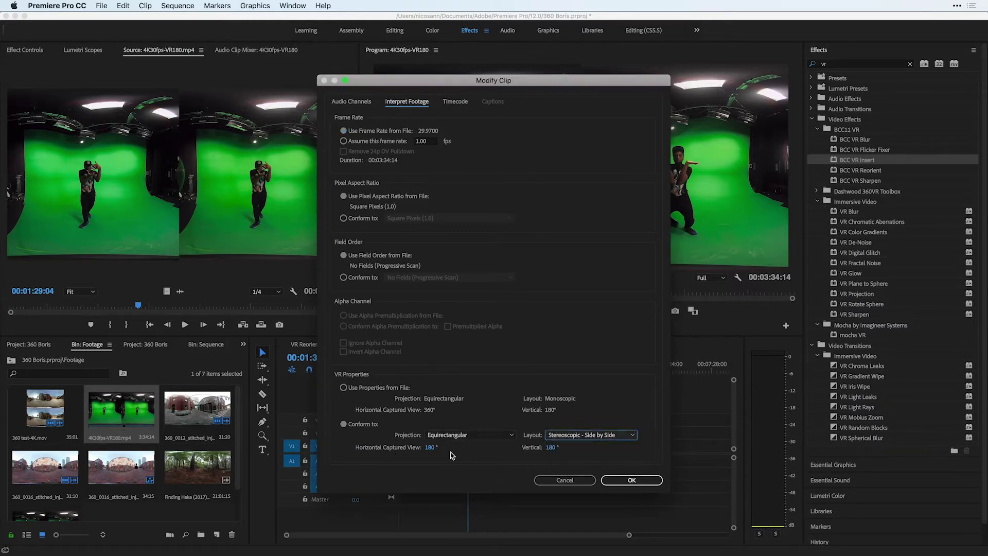
click(343, 388)
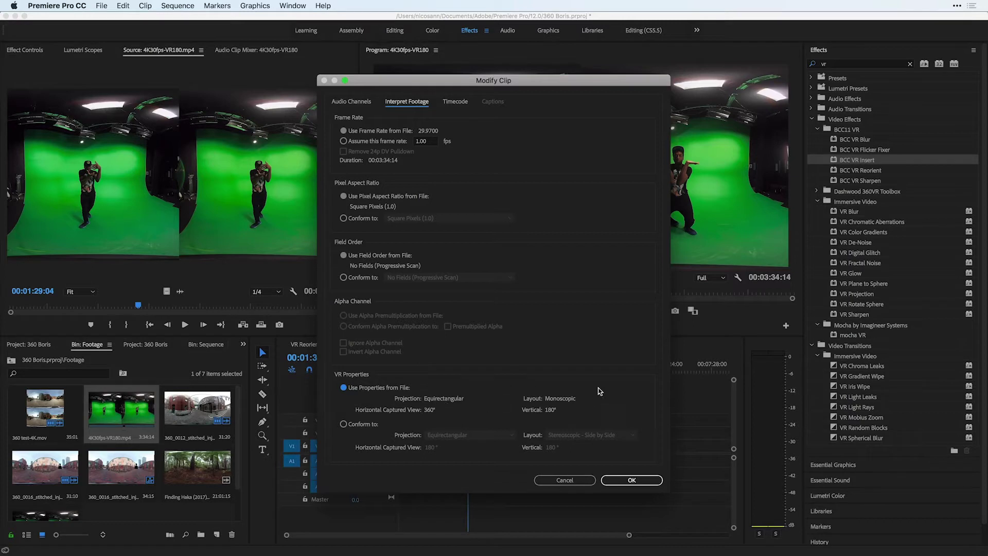
click(343, 423)
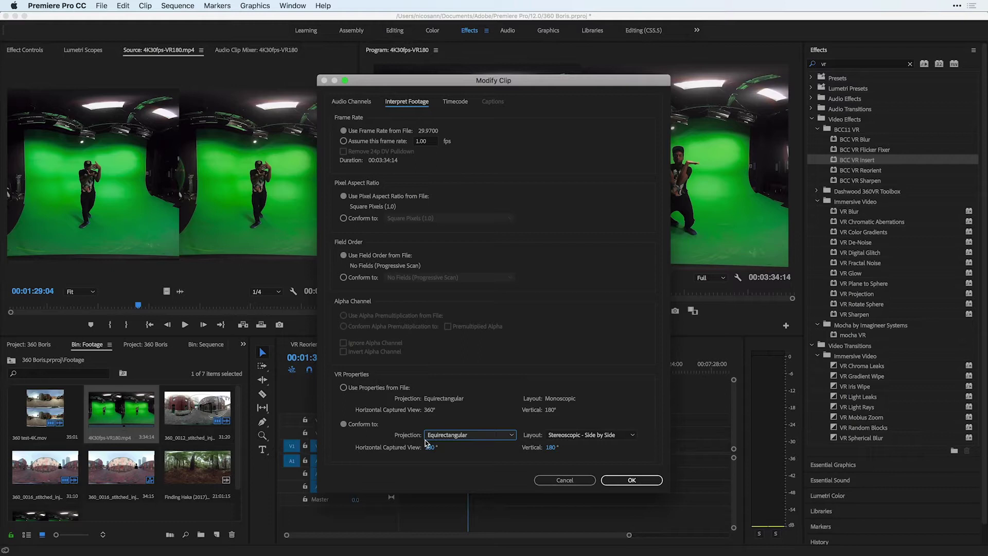
click(607, 437)
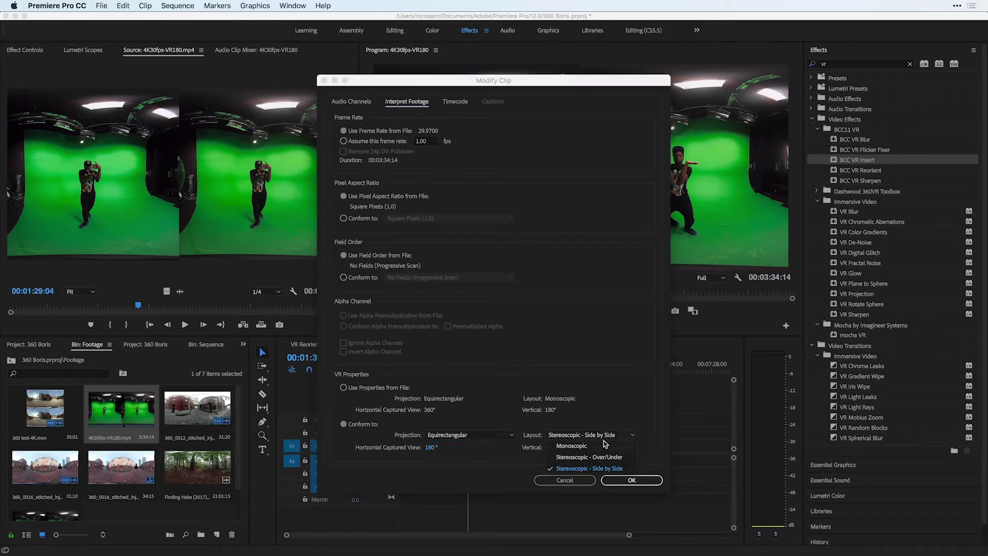
click(605, 469)
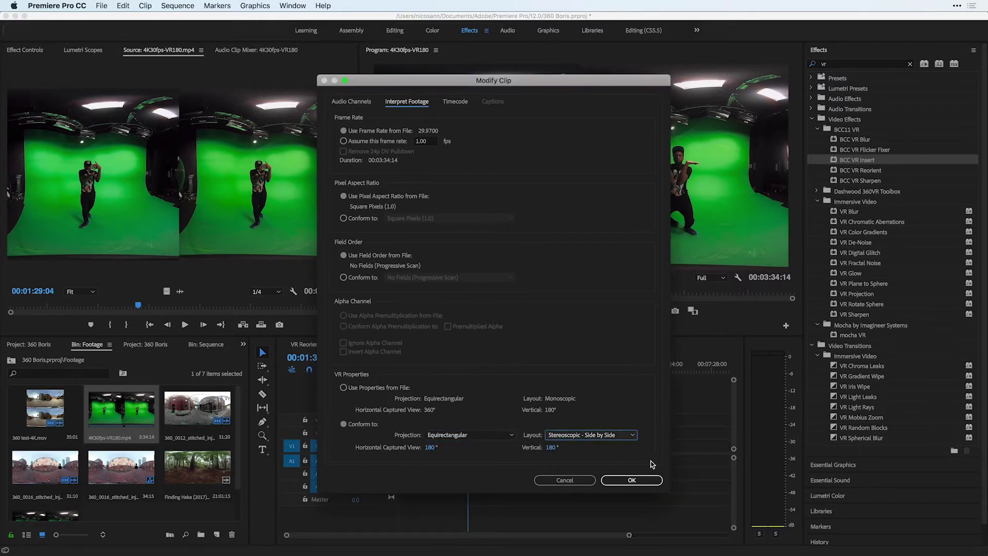
click(648, 481)
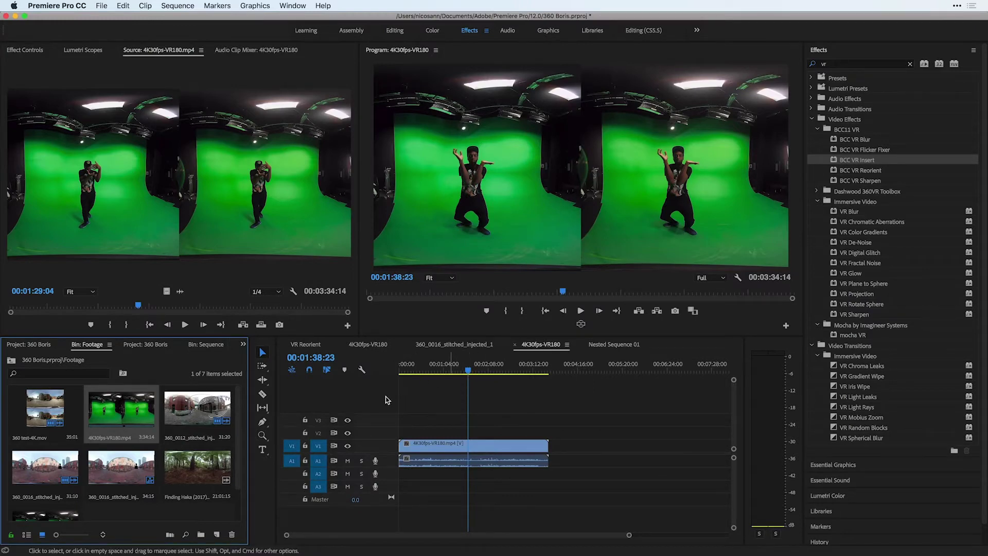
Check the clip in VR view, return to the flat frame, and apply BCC VR Reorient to the VR180 clip
click(581, 324)
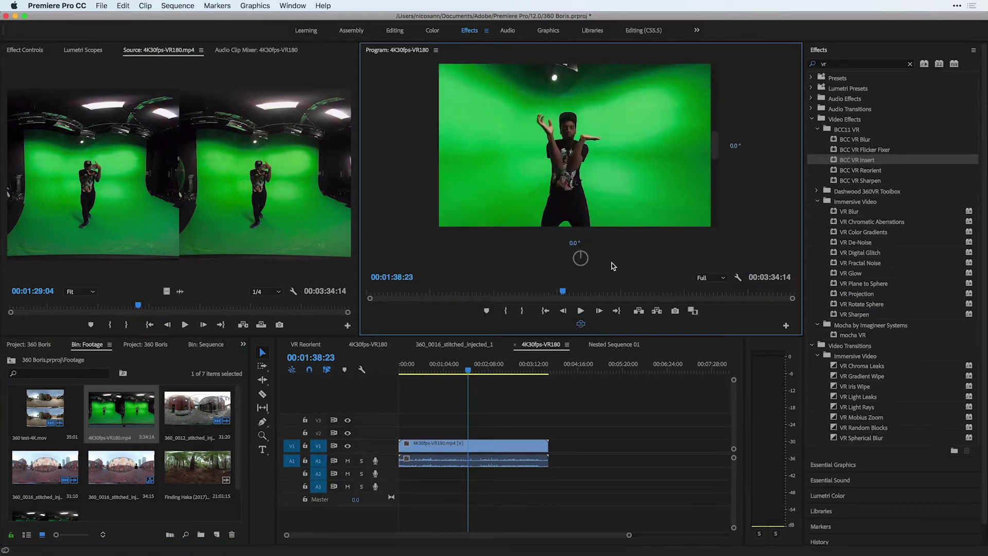
scroll(579, 183, down, 2)
drag(580, 182, 668, 168)
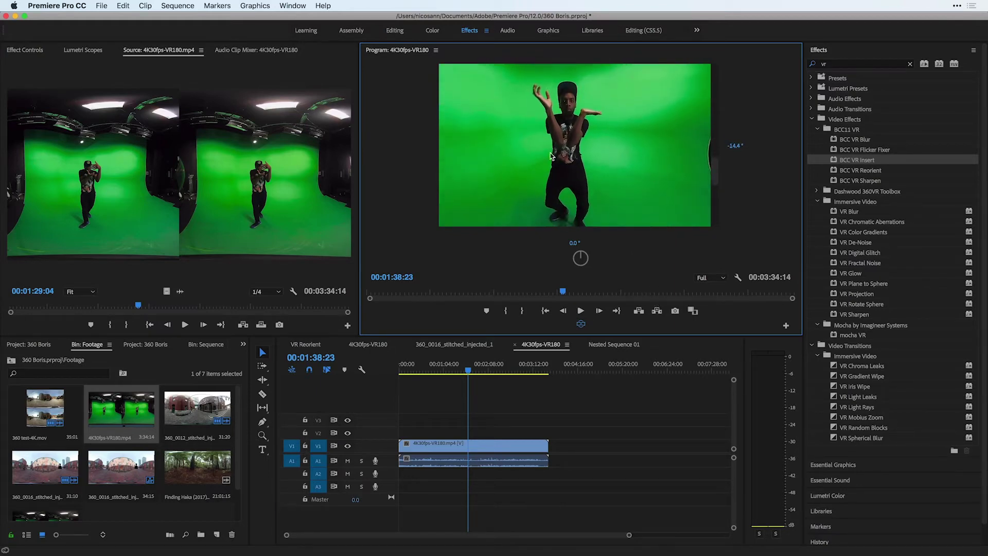
scroll(527, 159, down, 2)
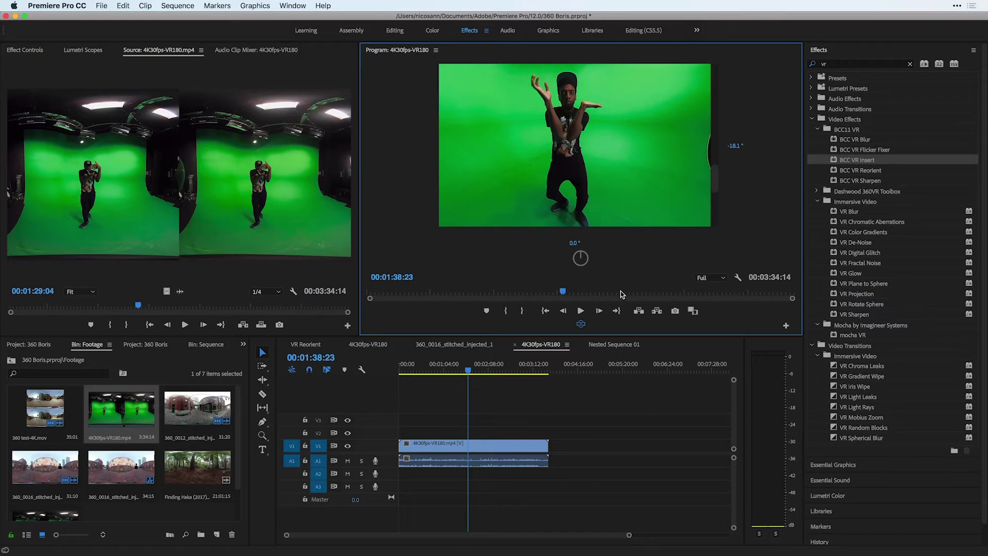
click(581, 324)
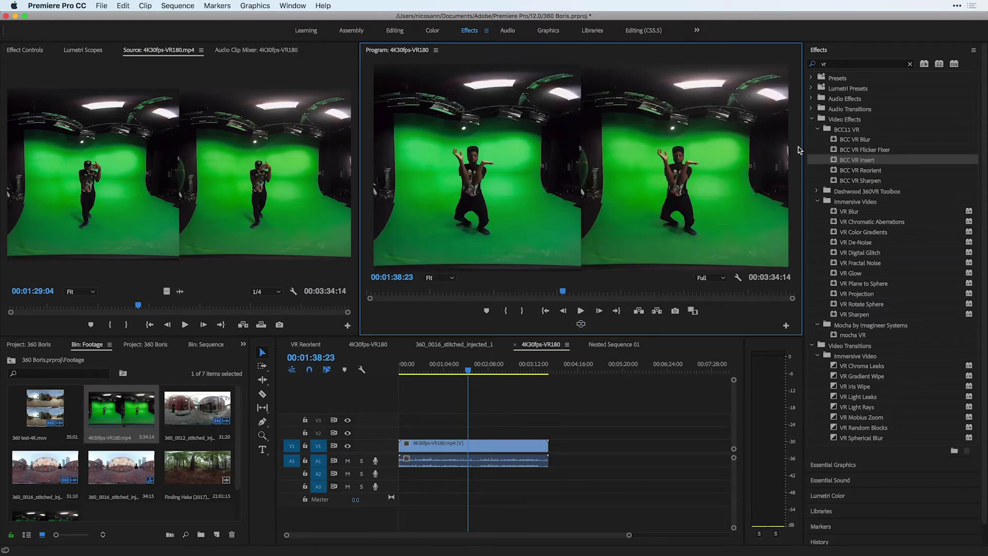
click(836, 173)
drag(836, 173, 473, 450)
Set BCC VR Reorient Input and Output Format to Stereo Left-Right and Input Horizontal FOV to 180 degrees
click(29, 50)
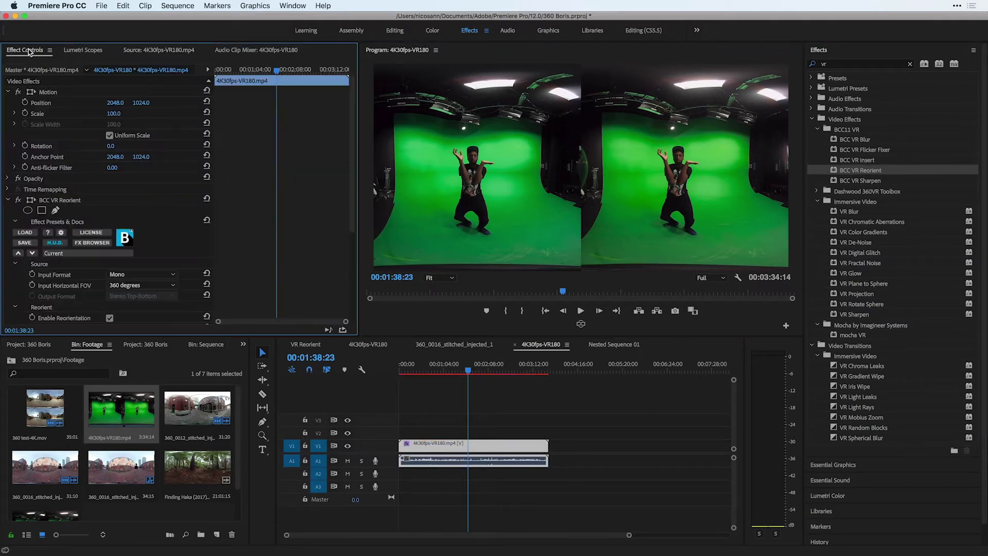
scroll(78, 146, down, 5)
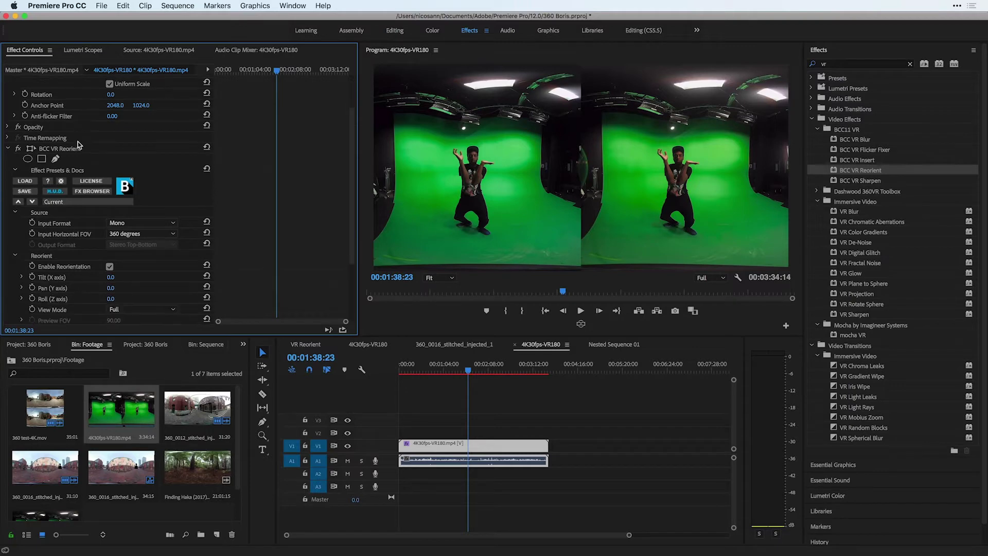
click(111, 225)
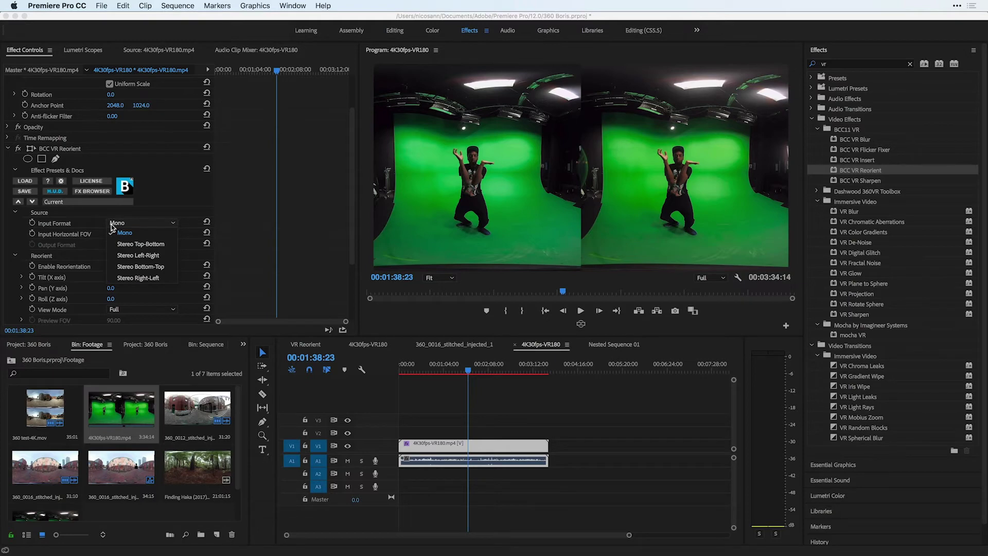
click(154, 257)
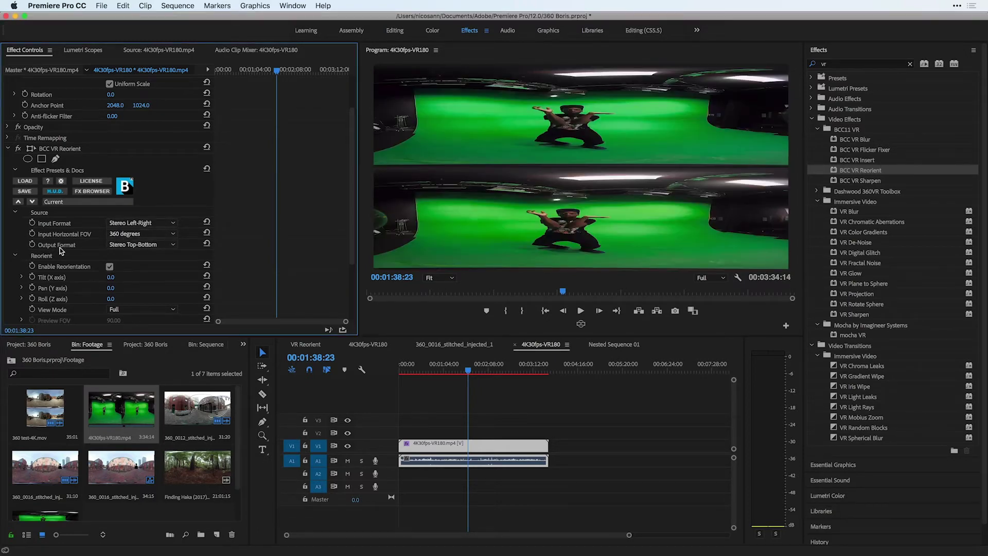
click(119, 245)
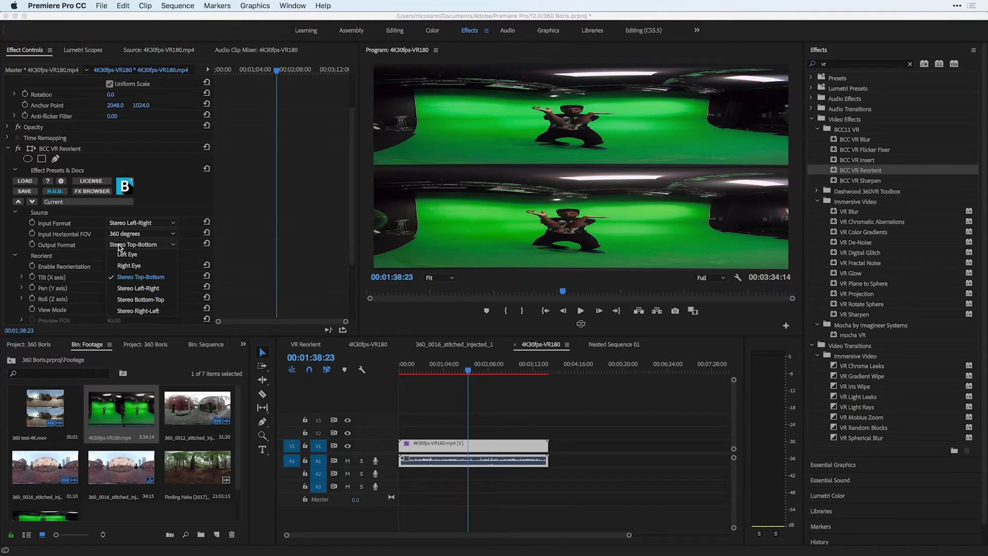
click(156, 288)
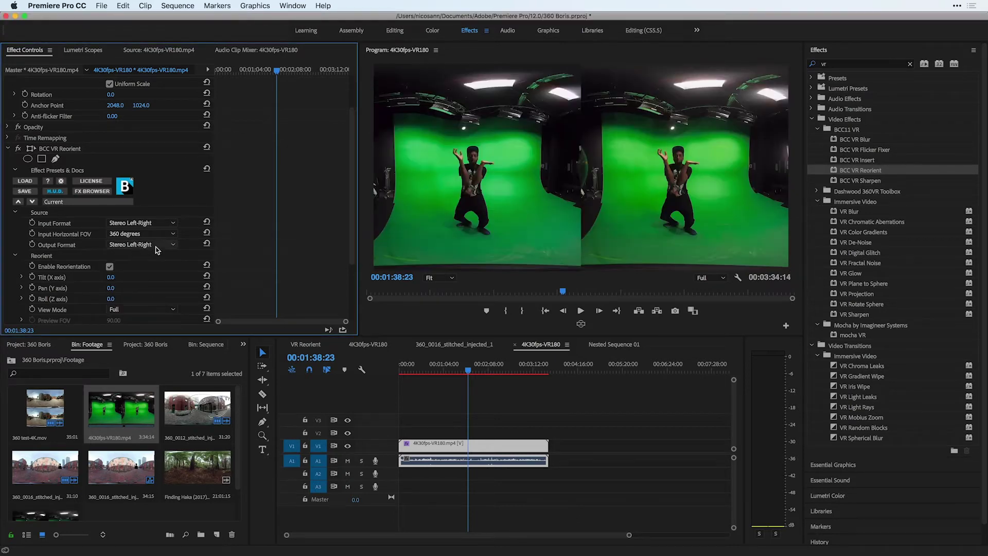
click(114, 236)
click(126, 251)
scroll(66, 243, down, 3)
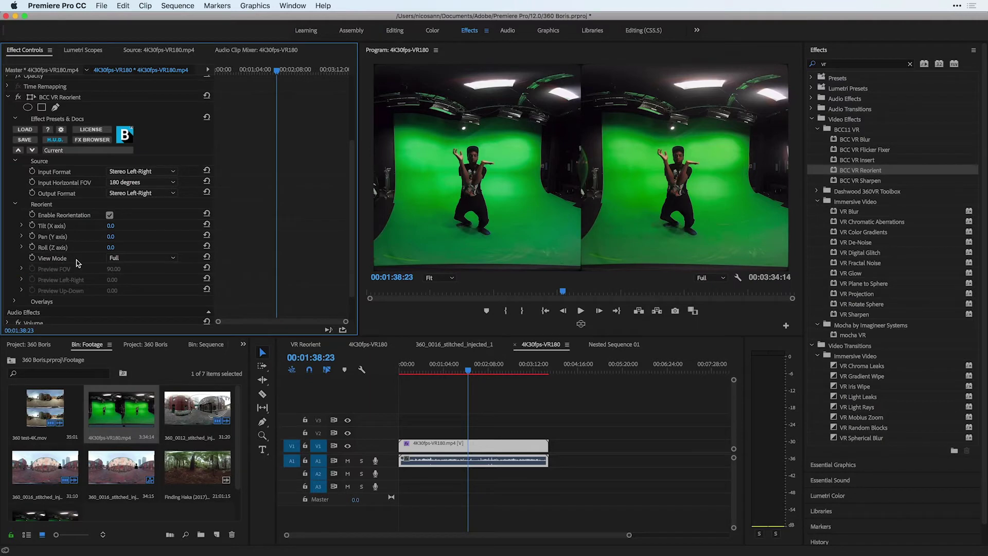
Switch View Mode to Preview, try Preview Left-Right at -134, reset it, and tilt Preview Up-Down upward
click(120, 258)
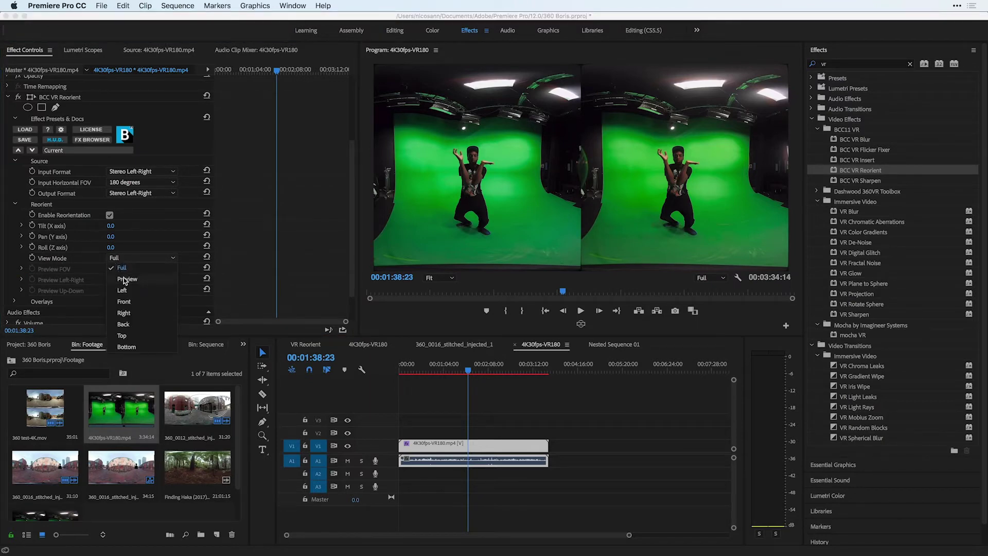
click(125, 279)
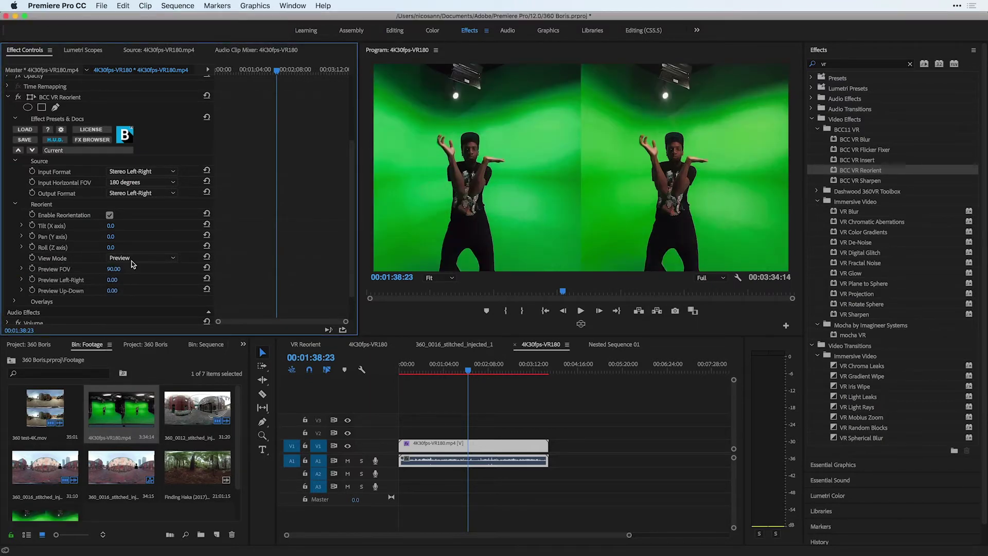
click(111, 279)
text(-134)
key(Return)
mouse_move(112, 279)
mouse_down()
mouse_move(279, 280)
mouse_move(93, 280)
mouse_up()
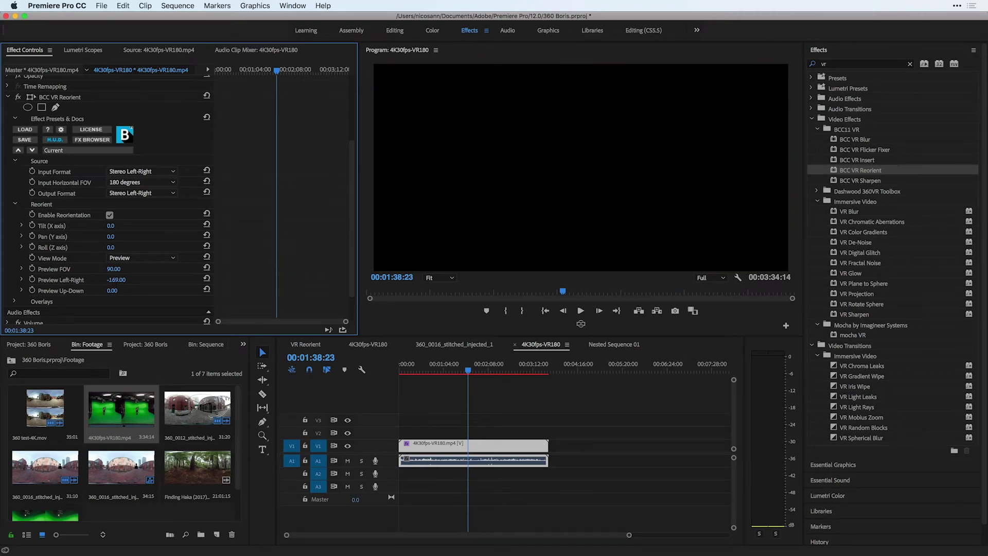
click(206, 278)
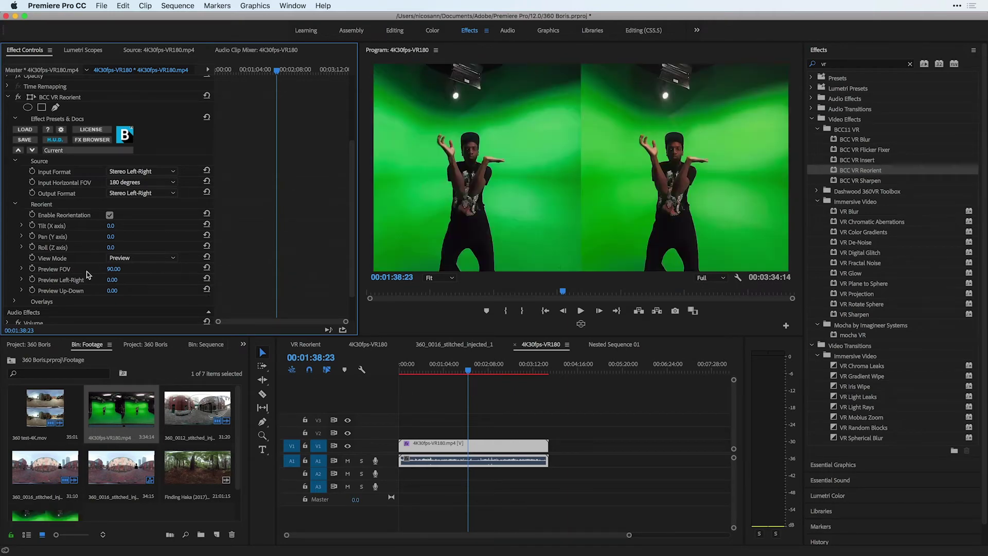
mouse_move(112, 290)
mouse_down()
mouse_move(61, 290)
mouse_move(118, 291)
mouse_up()
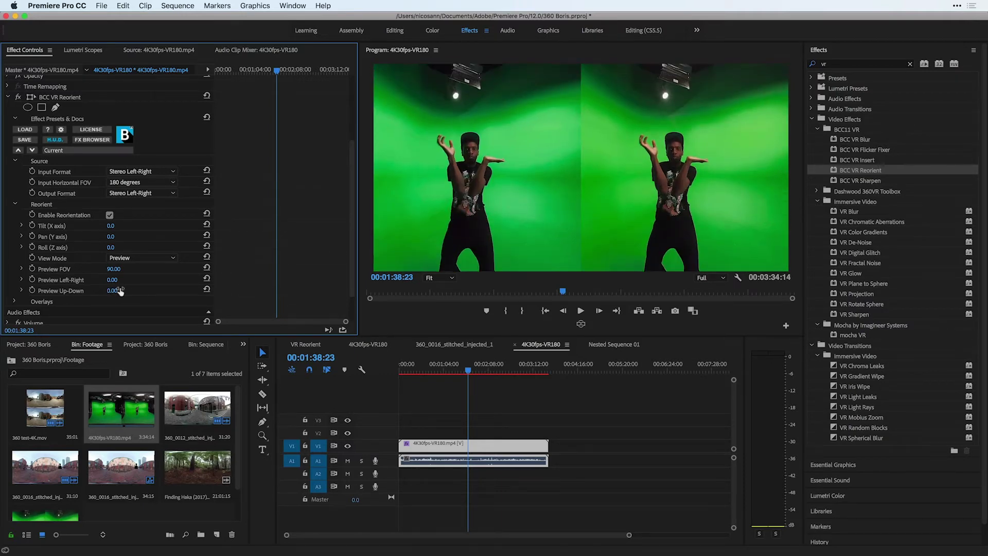
Remove BCC VR Reorient from the VR180 clip and apply it to the 360 test-4K clip
click(53, 95)
key(Delete)
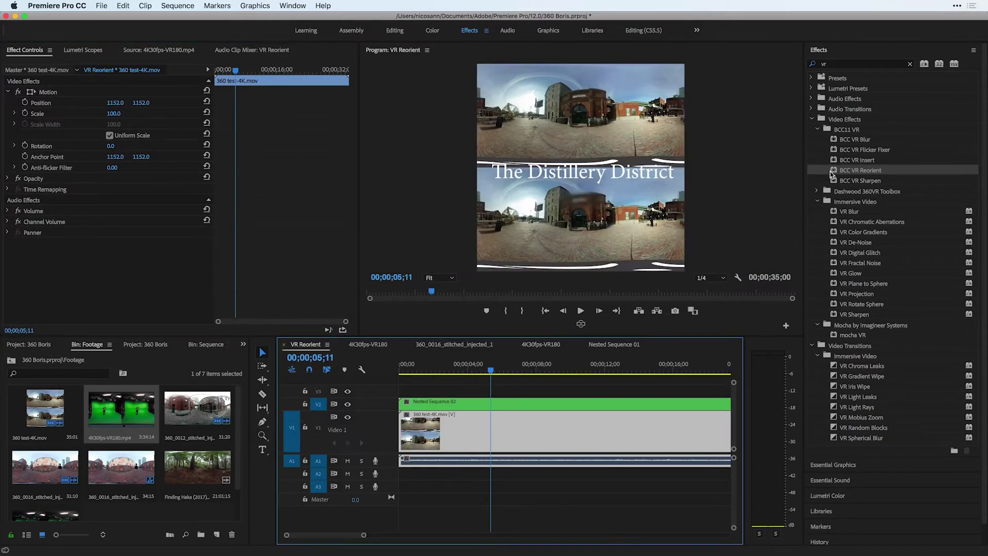
drag(832, 174, 504, 423)
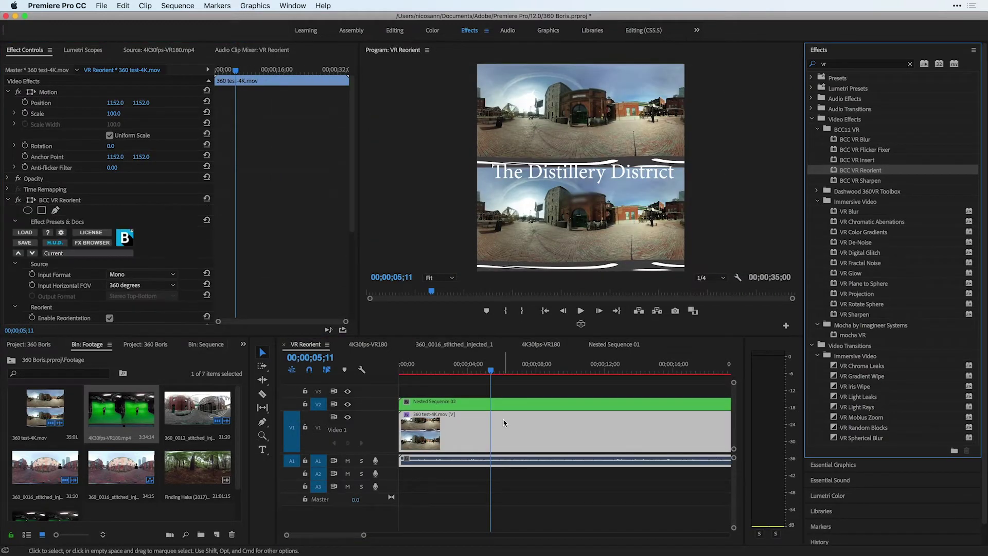
click(547, 441)
Set BCC VR Reorient Input and Output Format to Stereo Top-Bottom
scroll(133, 190, down, 3)
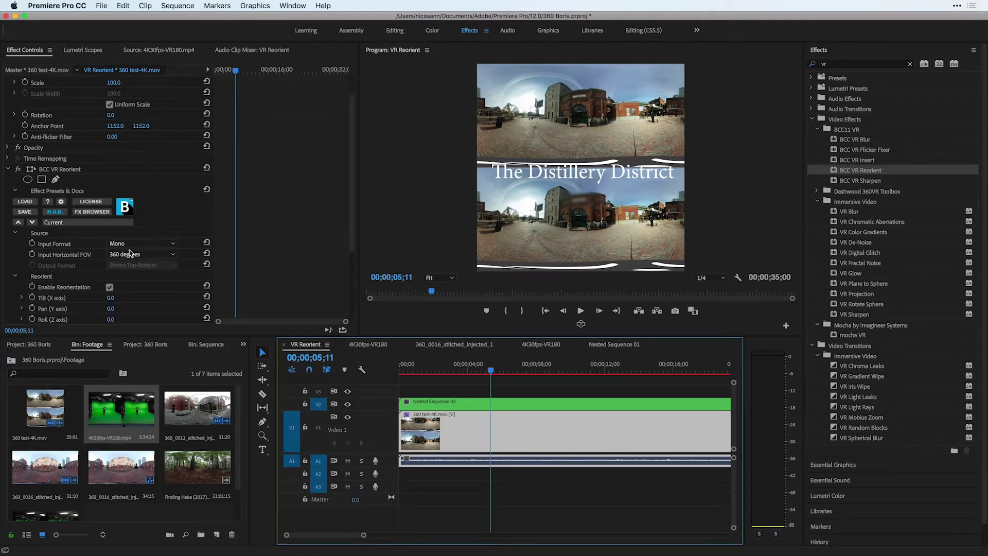
click(129, 244)
click(139, 264)
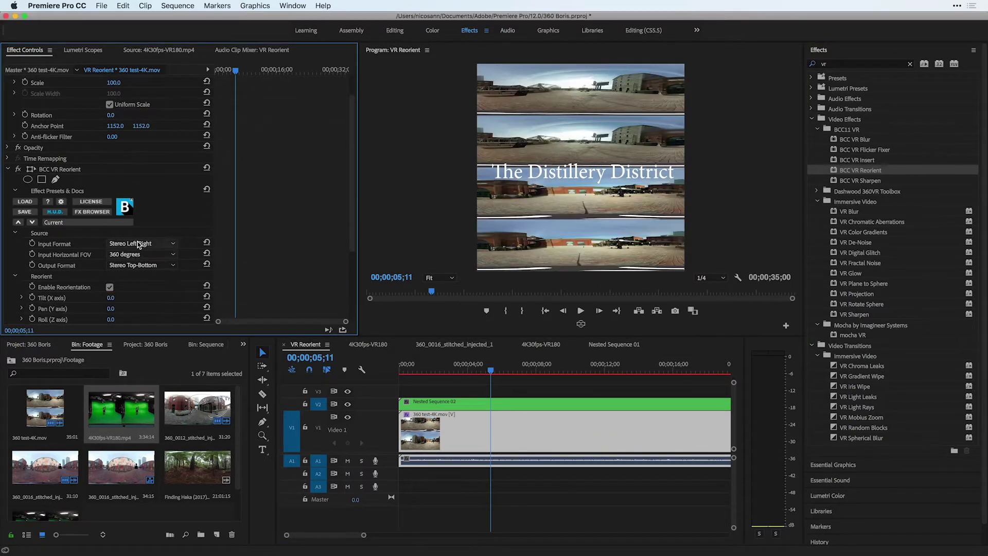
click(140, 265)
click(141, 266)
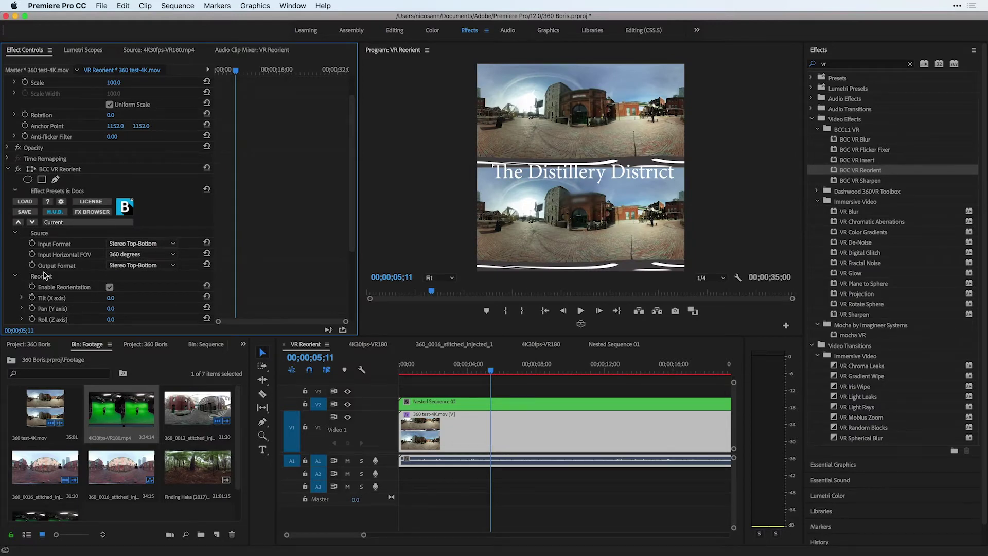
scroll(44, 272, down, 4)
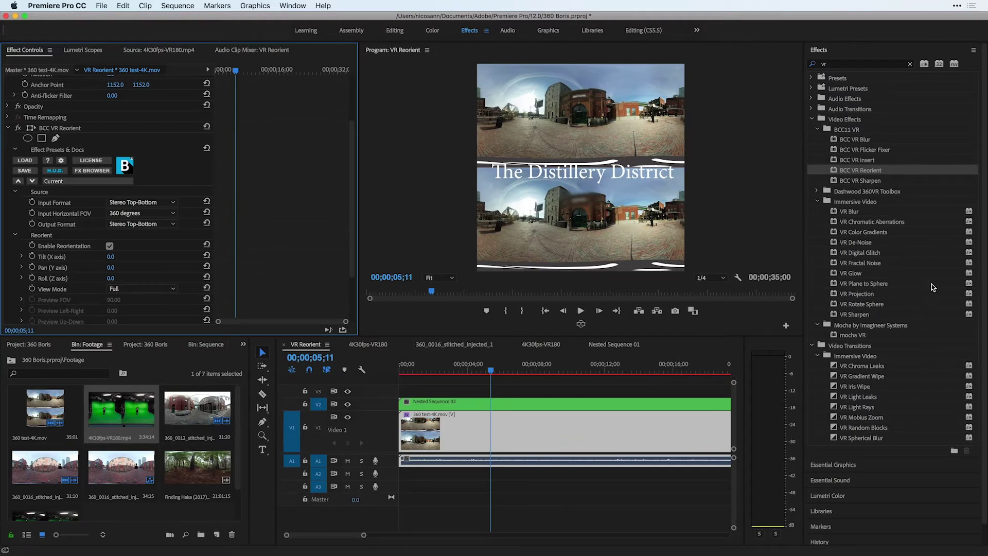
Keep BCC VR Reorient's View Mode at Full
scroll(78, 285, down, 2)
click(128, 259)
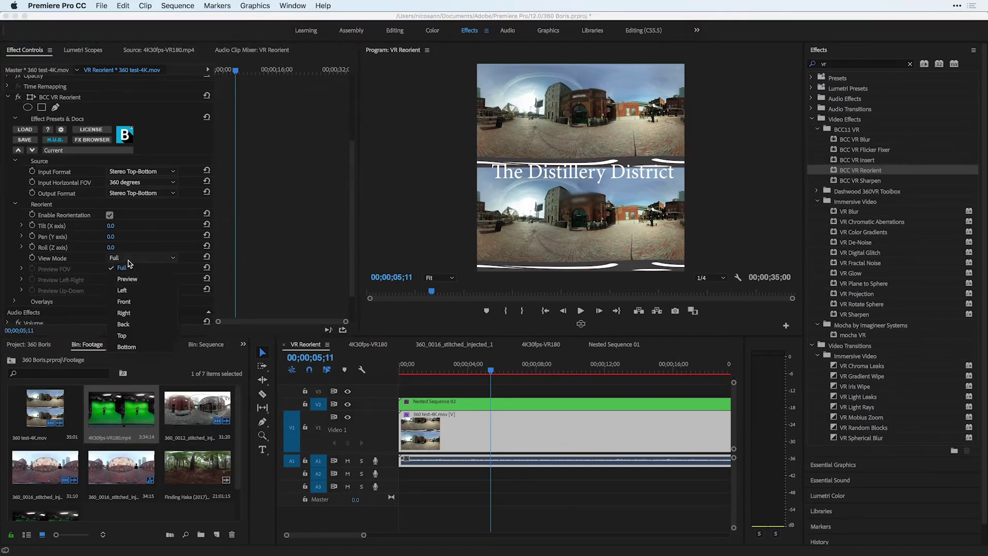
click(128, 268)
Enable Overlay Guides and Overlay Faces, then sweep Pan (Y axis) around the 360 image
scroll(36, 271, down, 2)
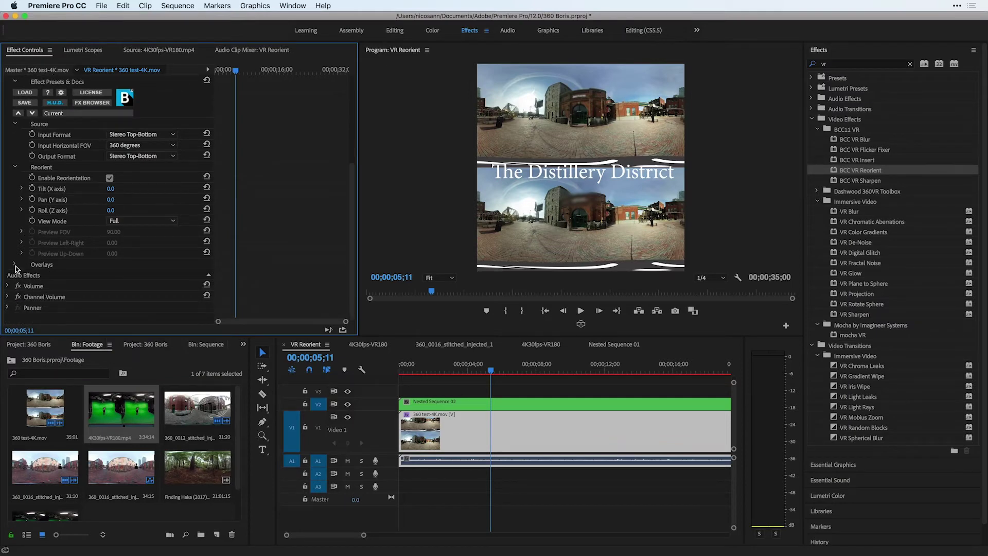
click(14, 265)
scroll(39, 261, down, 2)
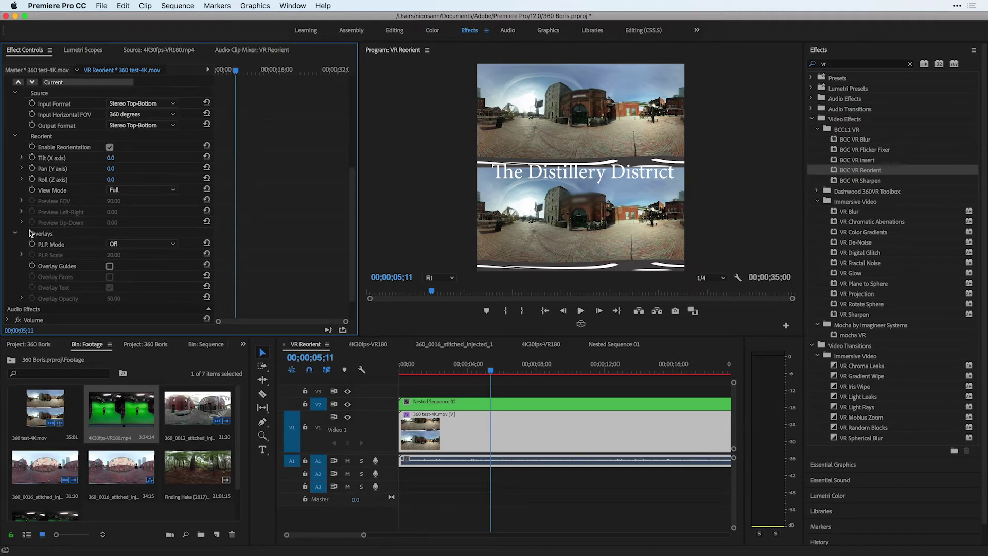
click(109, 266)
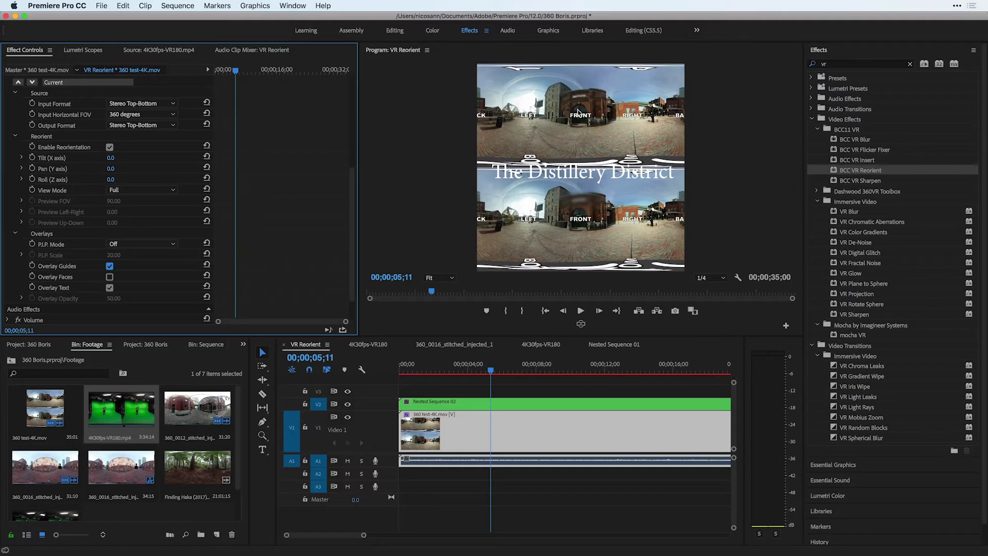
click(110, 277)
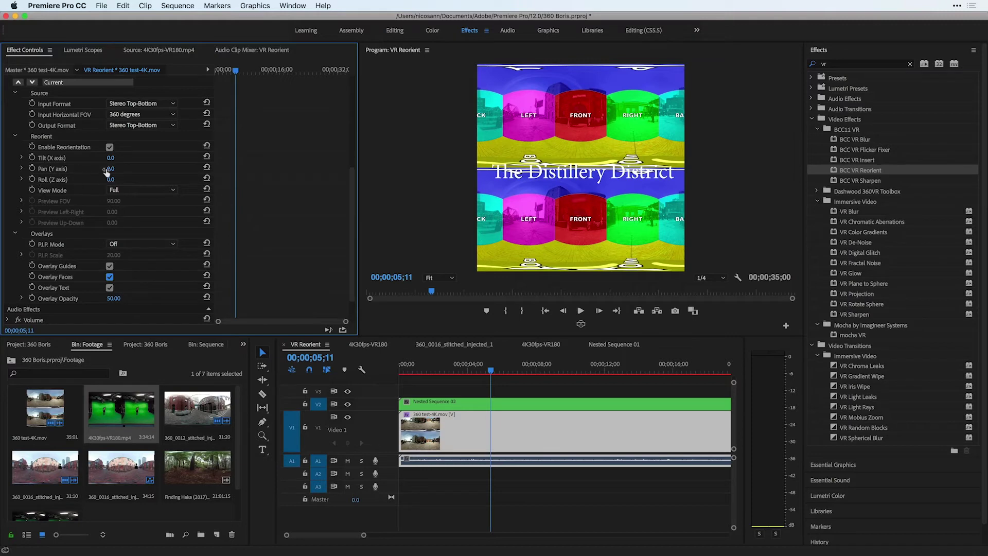
drag(110, 169, 125, 169)
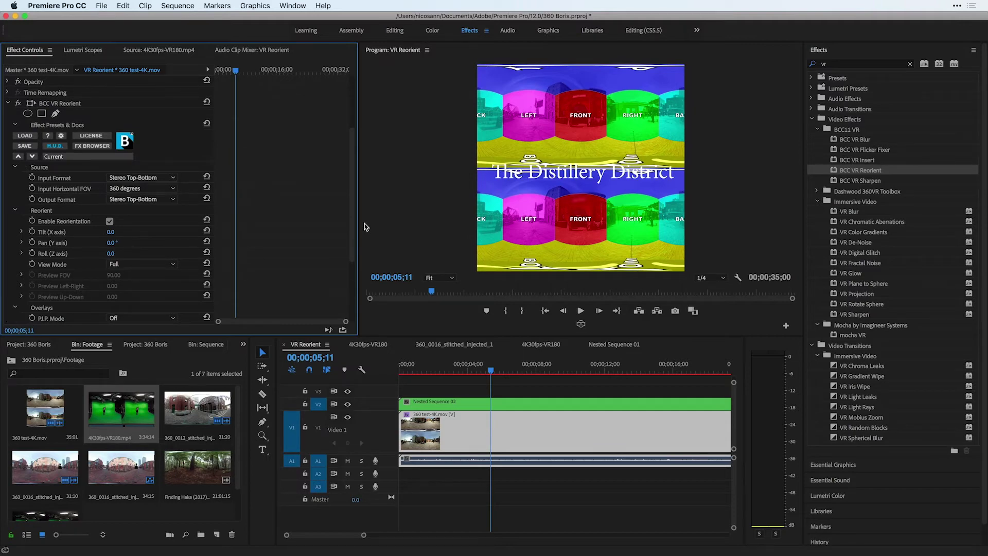
Delete BCC VR Reorient from the 360 test-4K clip and select Nested Sequence 02 on V2
click(78, 104)
key(Delete)
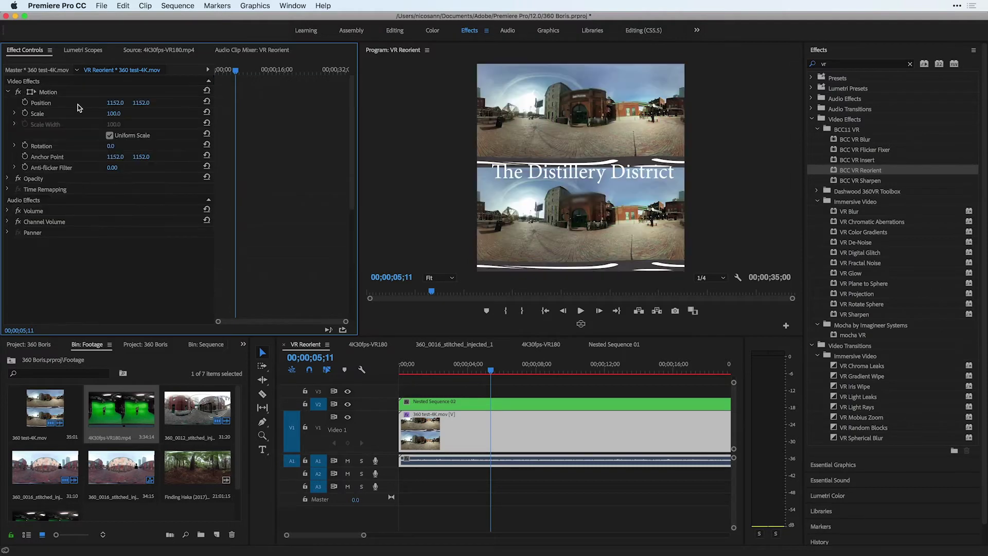
click(493, 408)
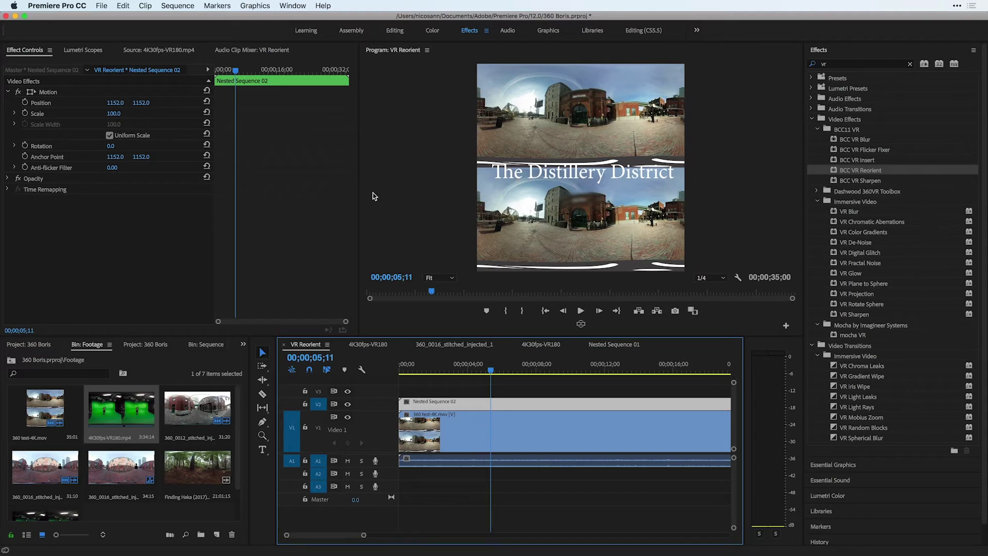
Apply the BCC VR Insert effect to the 360 test-4K clip
click(837, 164)
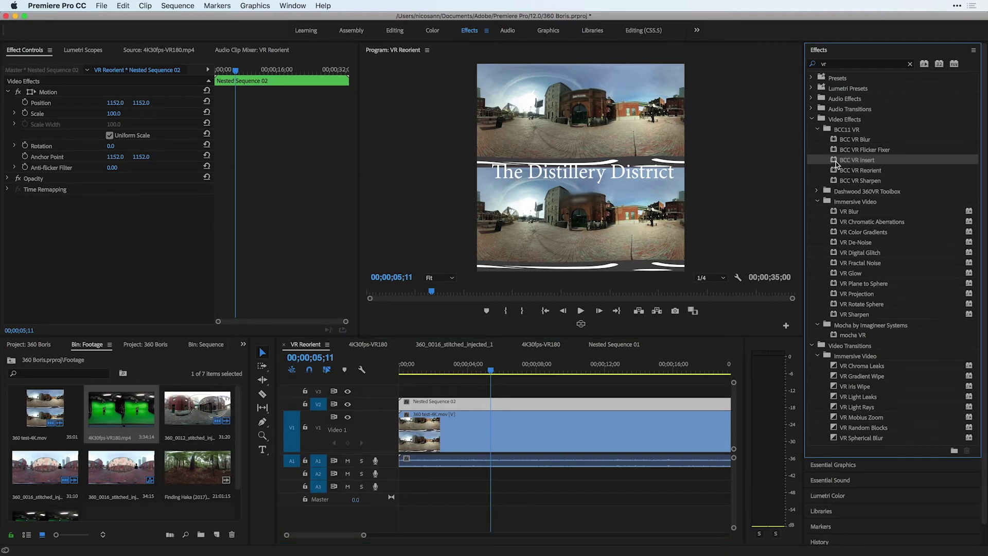
drag(837, 163, 540, 444)
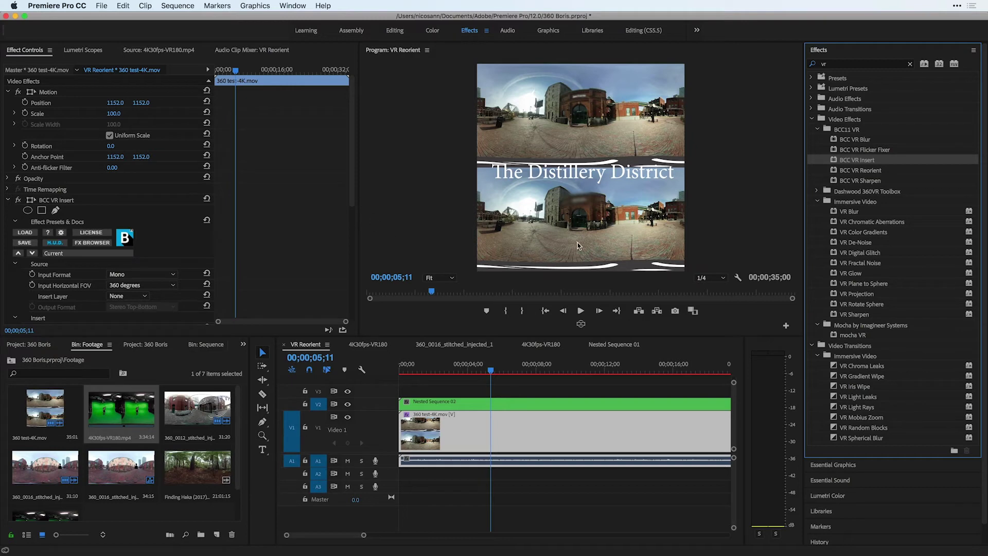
scroll(346, 200, down, 4)
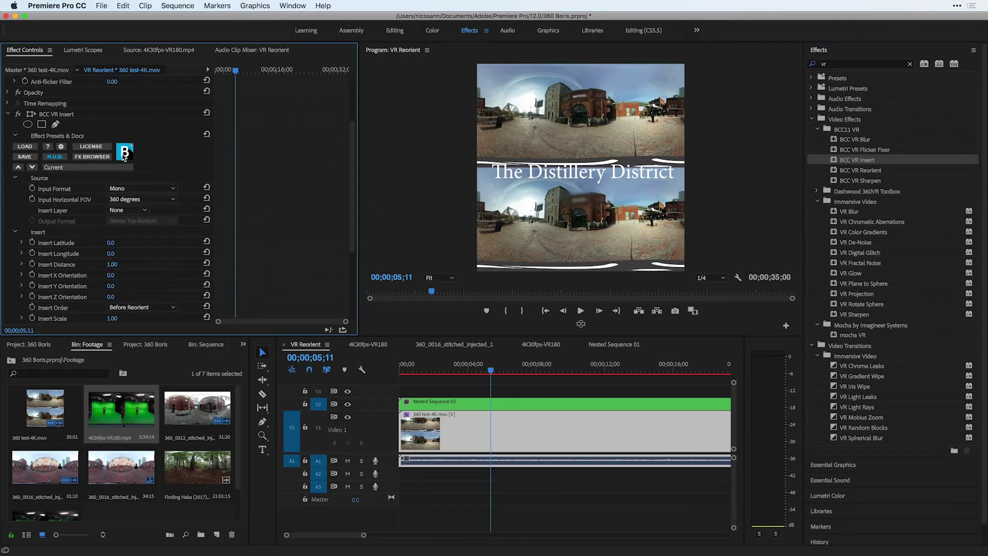
Set BCC VR Insert to Stereo Top-Bottom input, 360° field of view, and Video 2 as insert layer
click(132, 188)
click(145, 211)
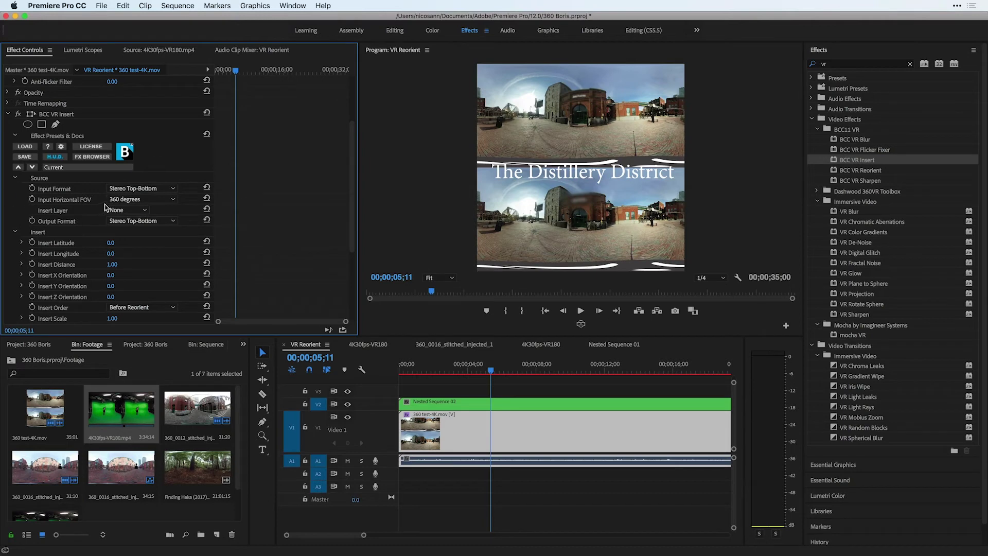
click(122, 200)
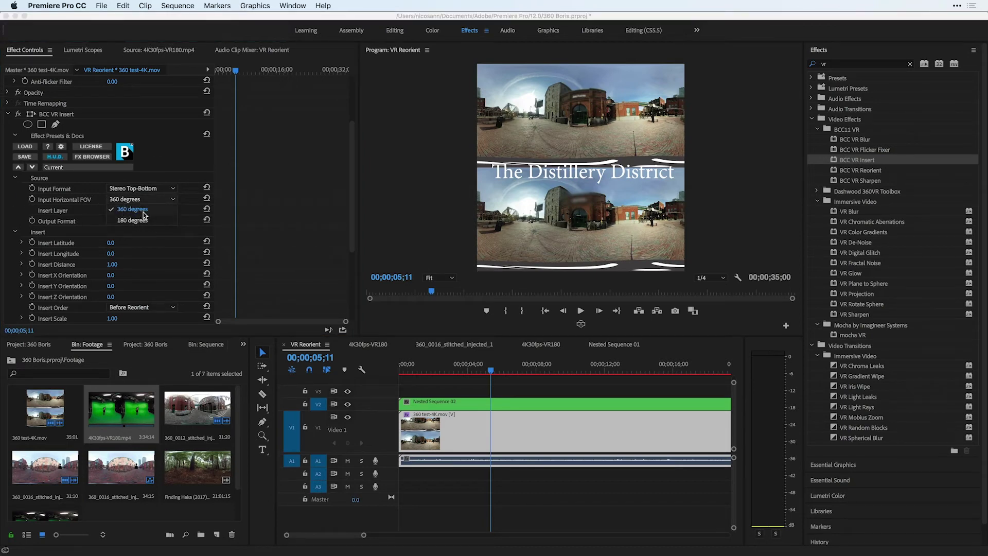
click(143, 212)
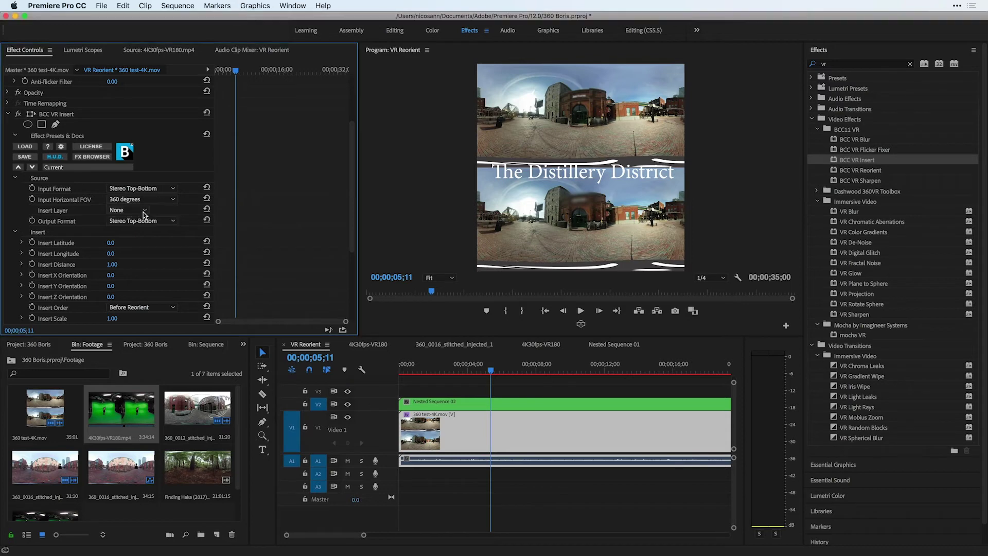
click(116, 209)
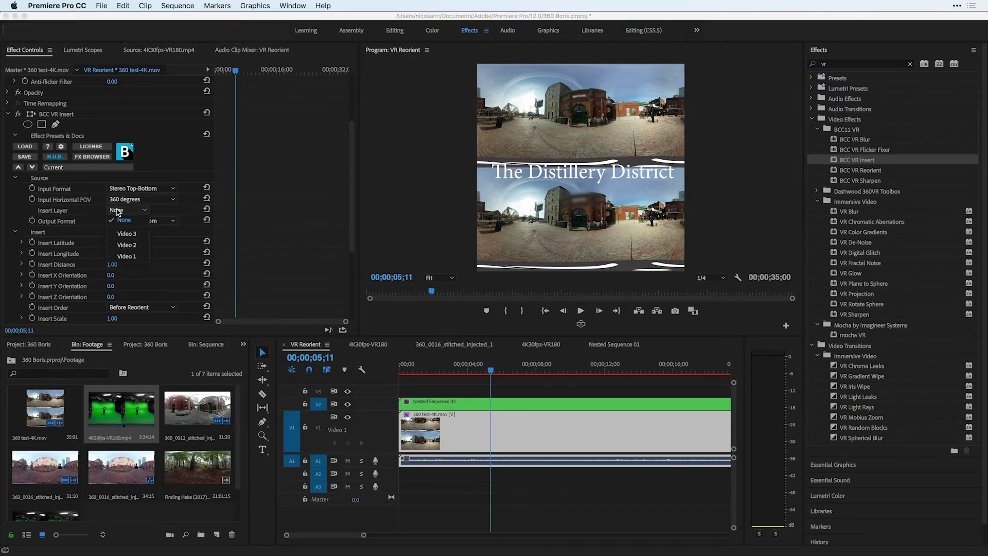
click(129, 246)
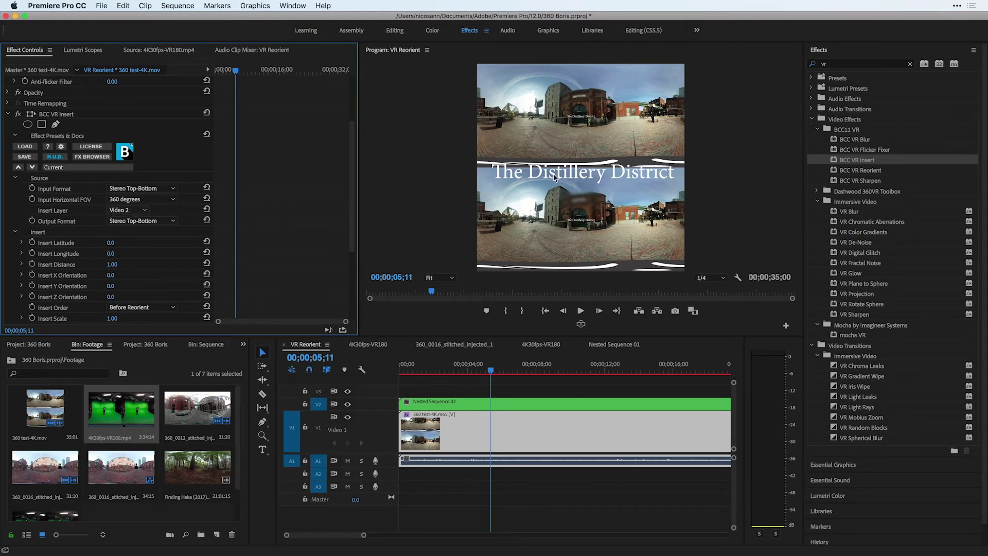
Disable the Nested Sequence 02 clip on V2 so its flat title disappears
click(495, 404)
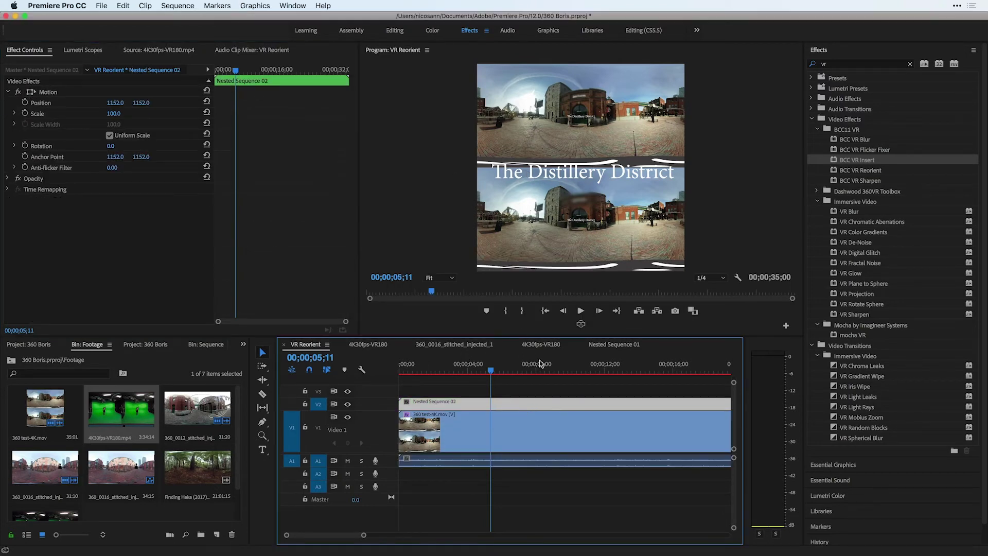
right_click(478, 404)
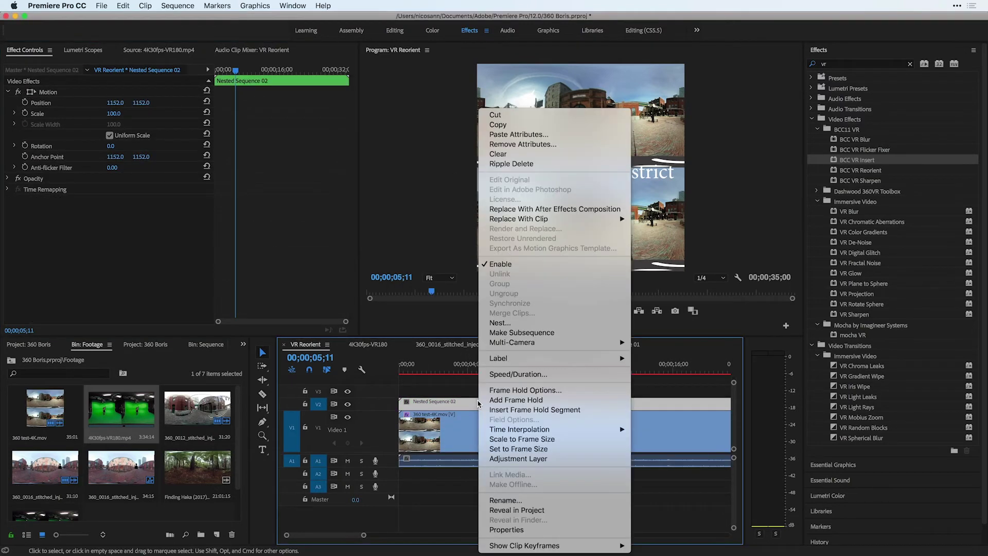
click(520, 256)
Give the 360 clip's insert scale 5.20, Best anti-aliasing, and latitude 23°
click(523, 424)
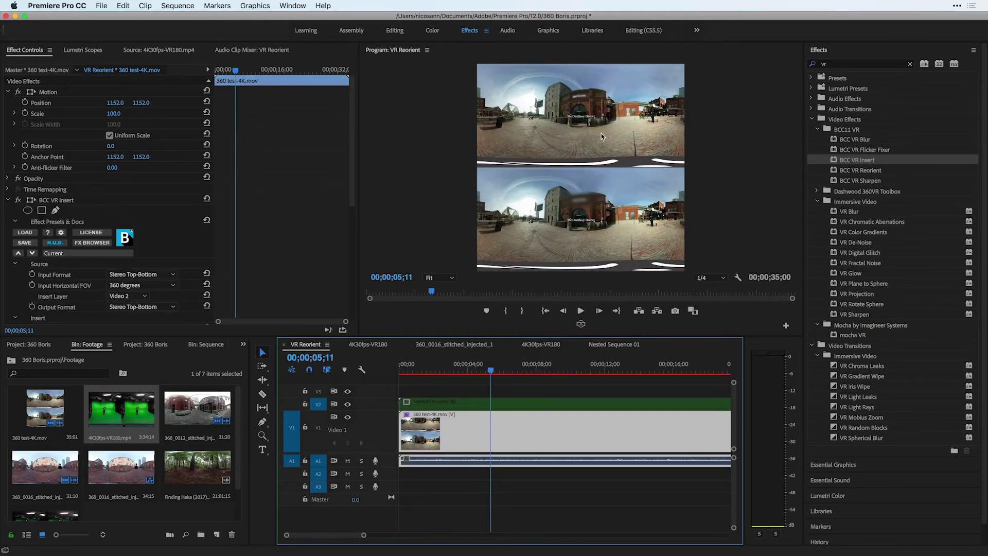
drag(351, 196, 350, 279)
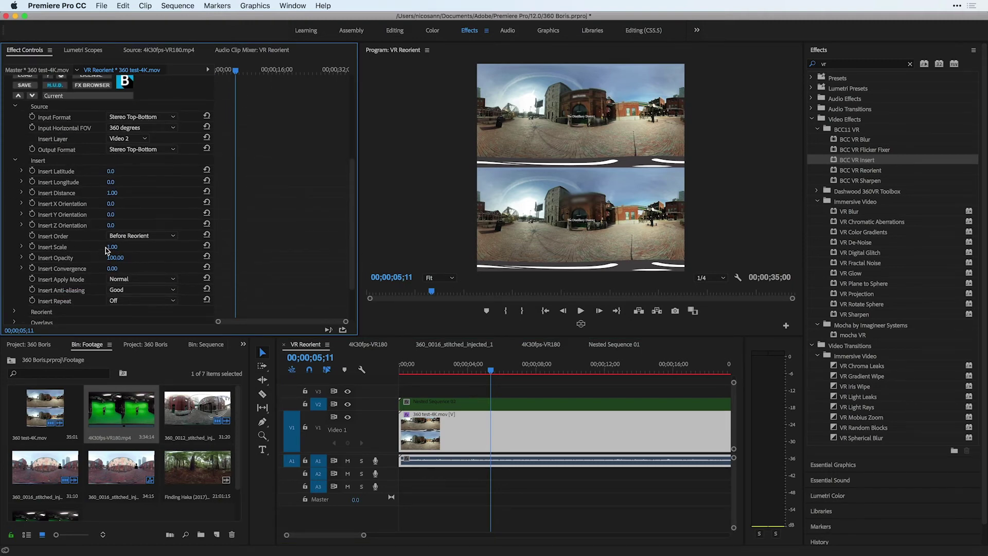
drag(107, 251, 139, 250)
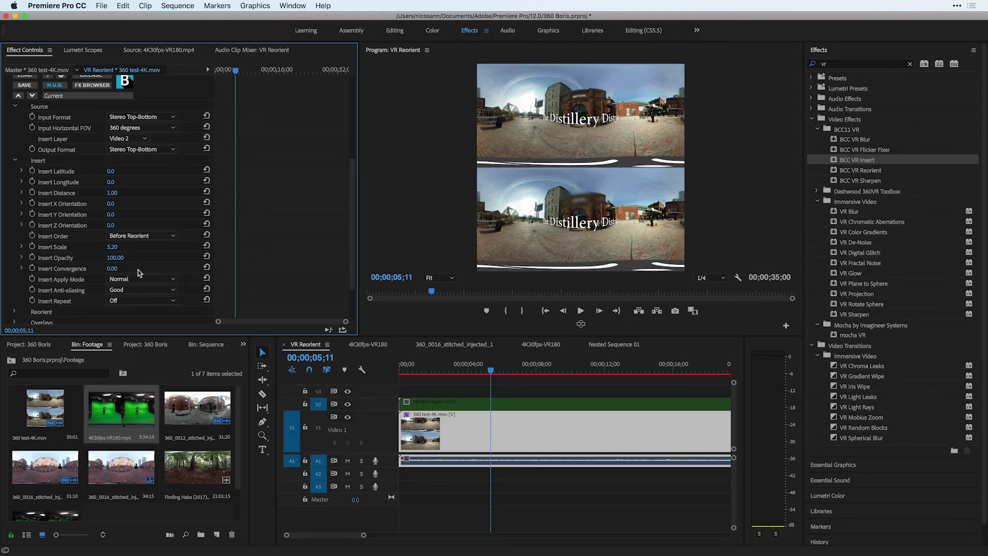
click(122, 291)
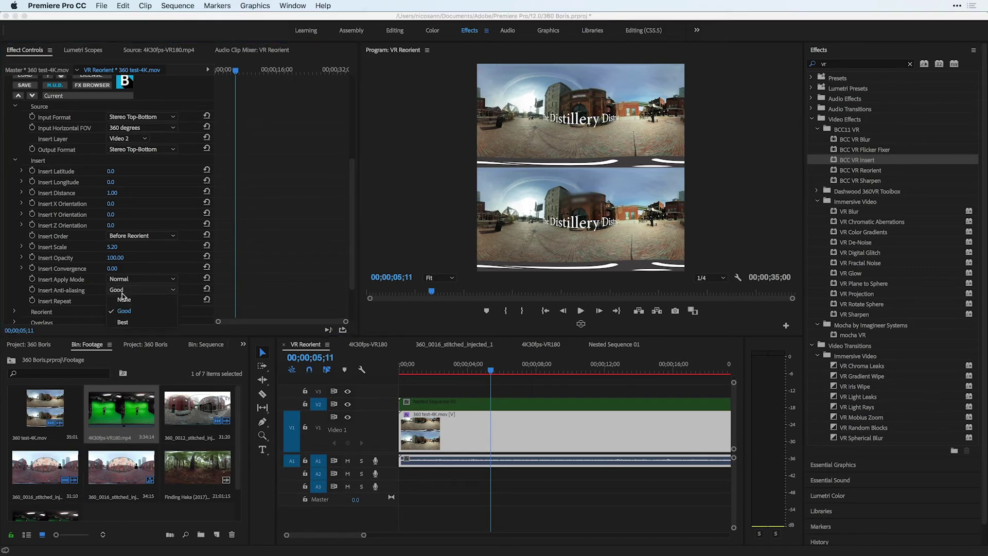
click(131, 322)
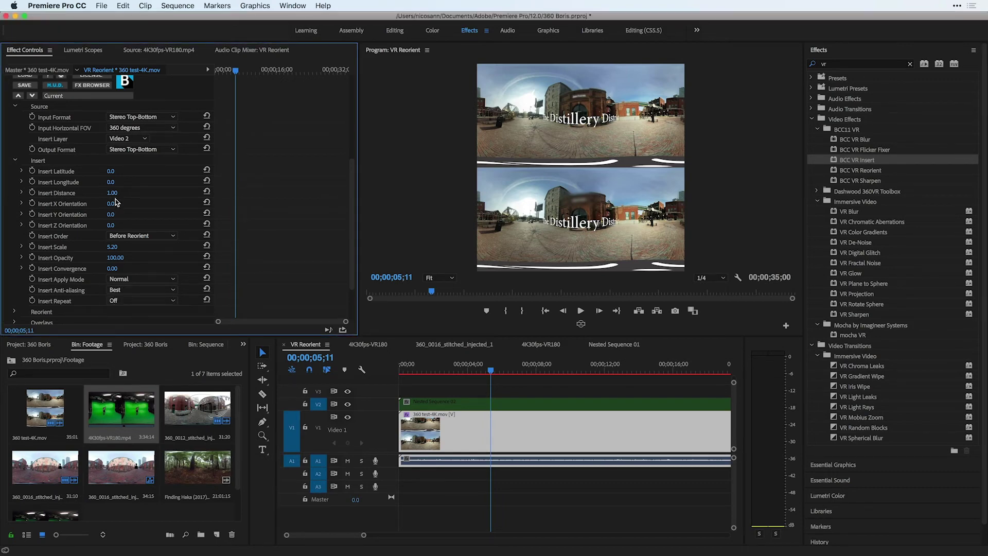
mouse_move(110, 170)
mouse_down()
mouse_move(121, 182)
mouse_move(107, 182)
mouse_up()
drag(122, 177, 119, 117)
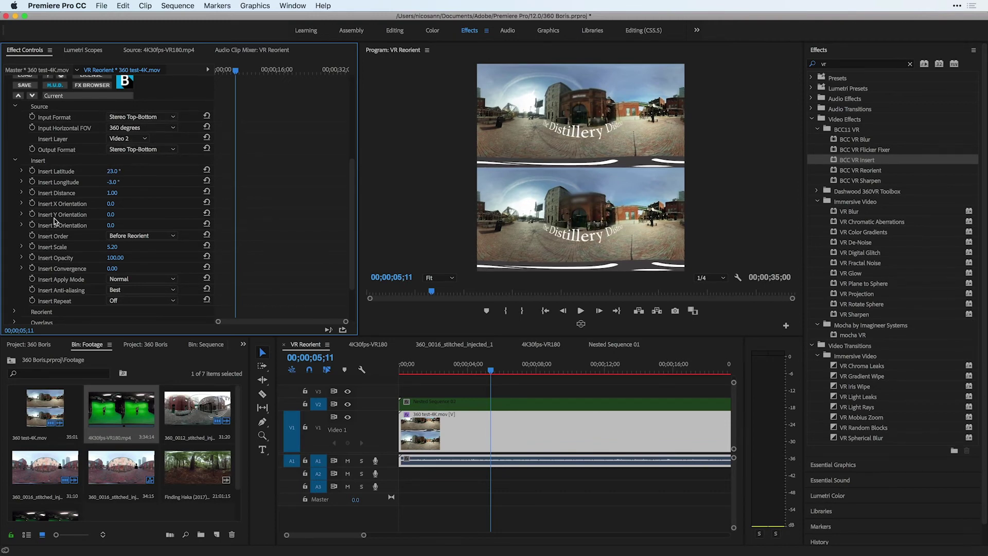
scroll(54, 219, down, 5)
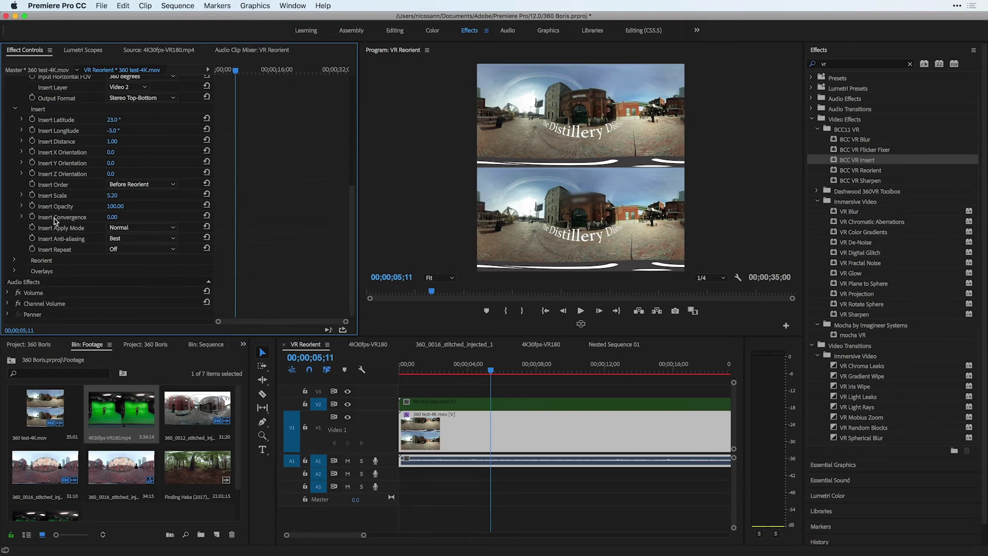
click(15, 203)
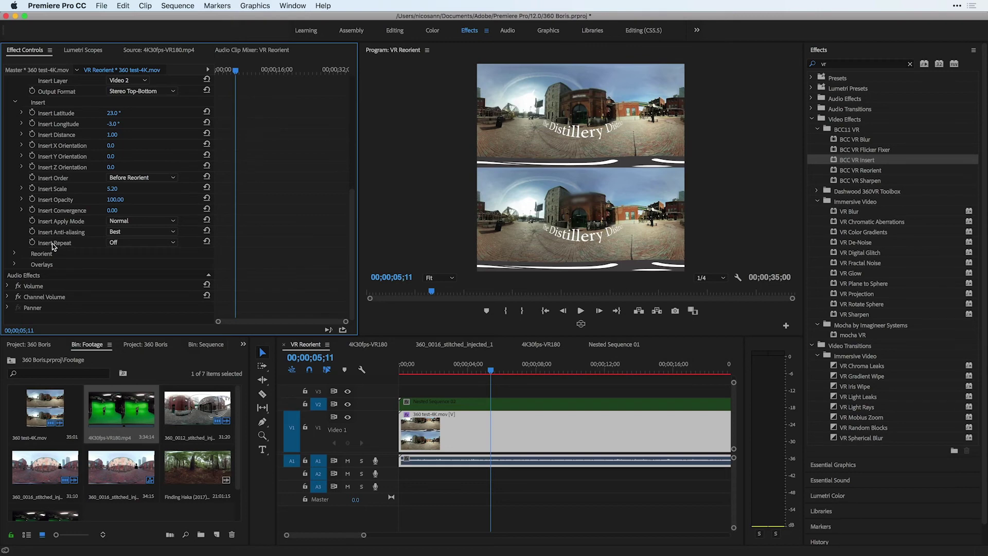
Set Insert Repeat to Front+Back, then change it to Four Sides
click(137, 243)
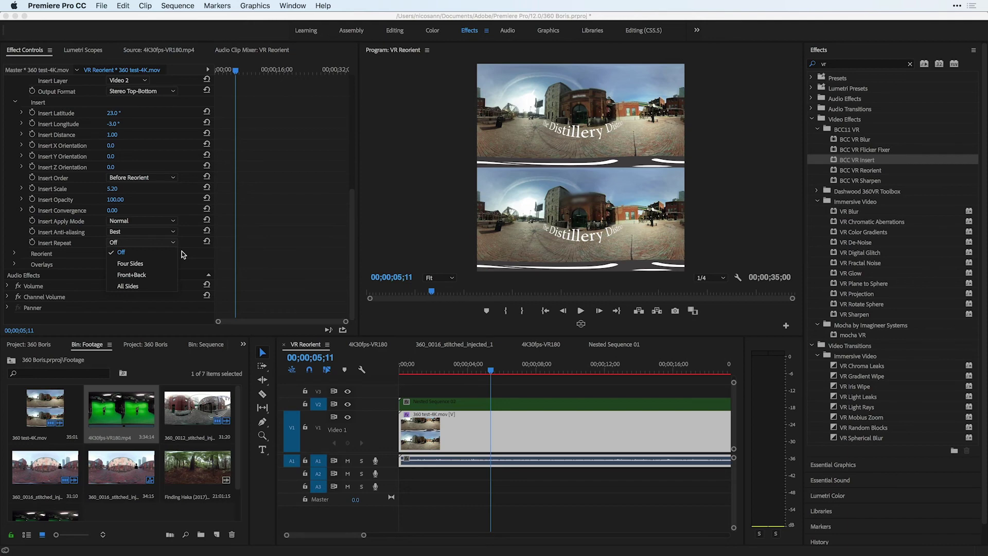
click(138, 277)
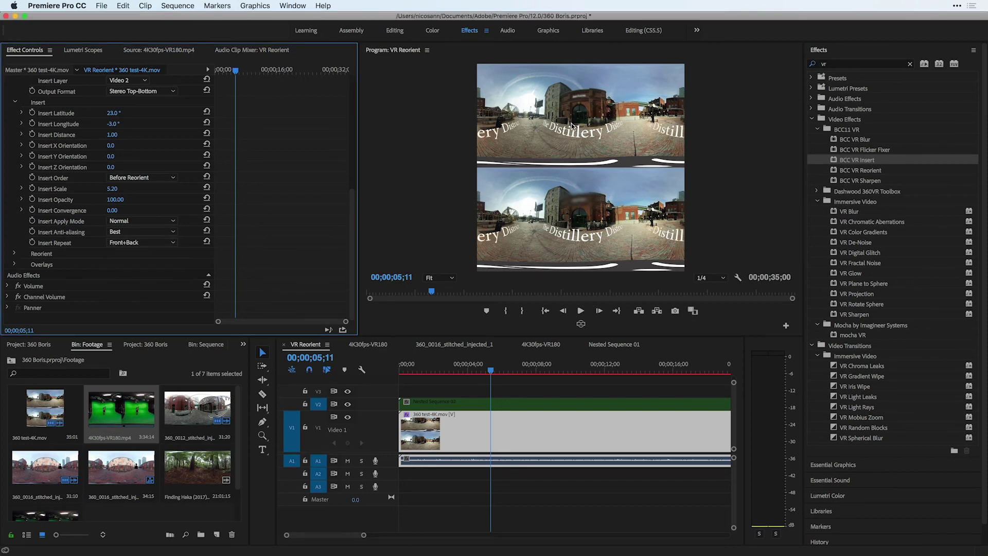
click(124, 244)
click(129, 264)
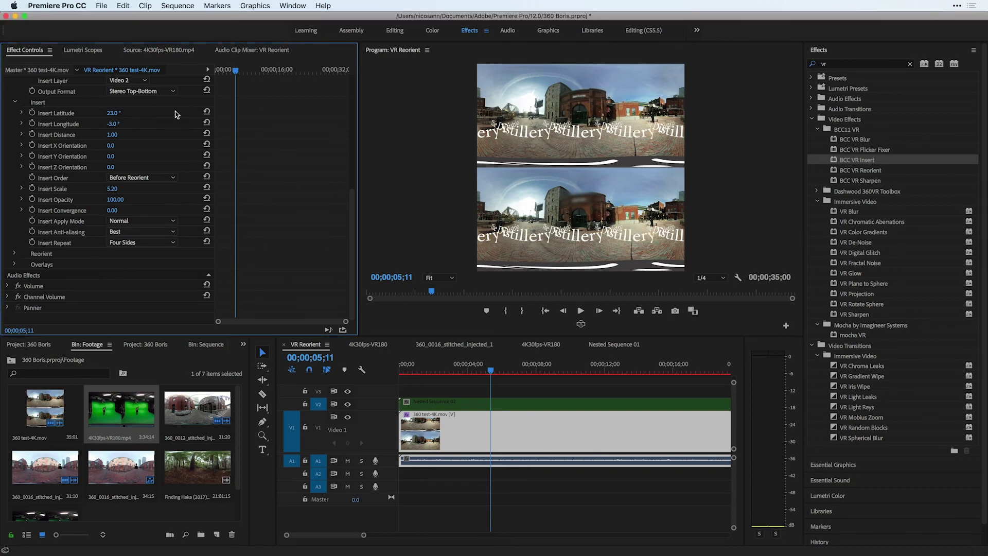
Reduce the insert scale to 1.00
scroll(144, 122, up, 2)
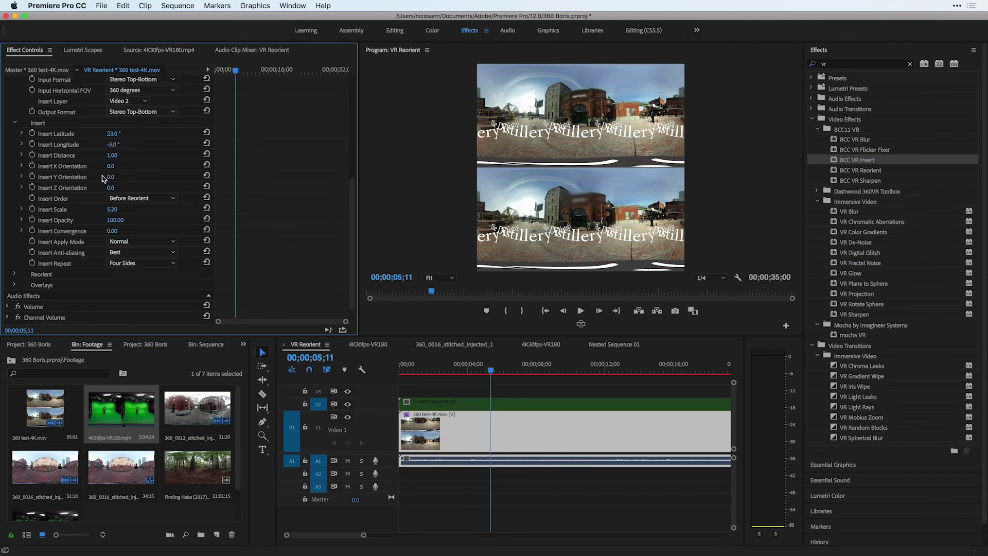
click(117, 209)
text(1)
key(Return)
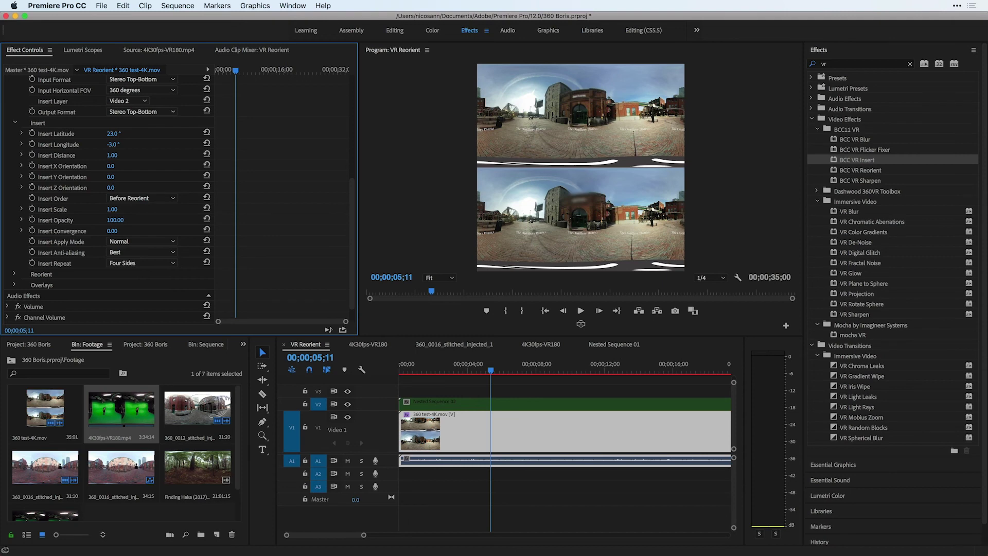
Look around the sphere in VR Video Display to check the title, then return to the flat view
click(585, 325)
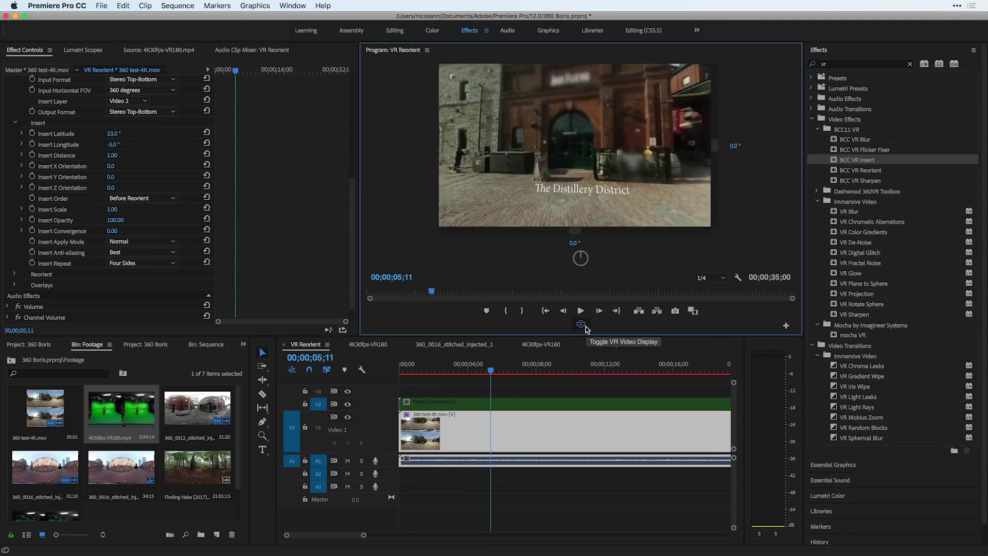
drag(570, 190, 490, 153)
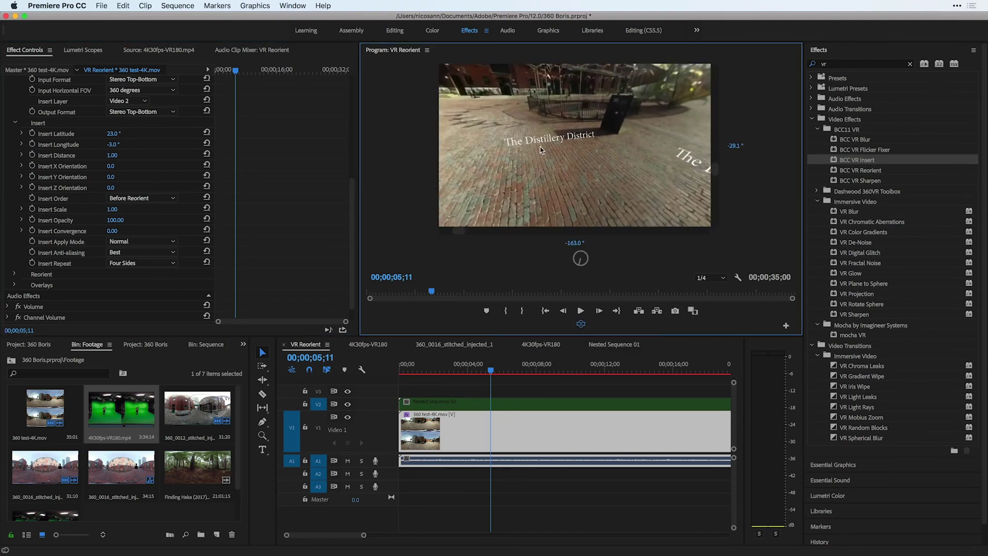
click(582, 324)
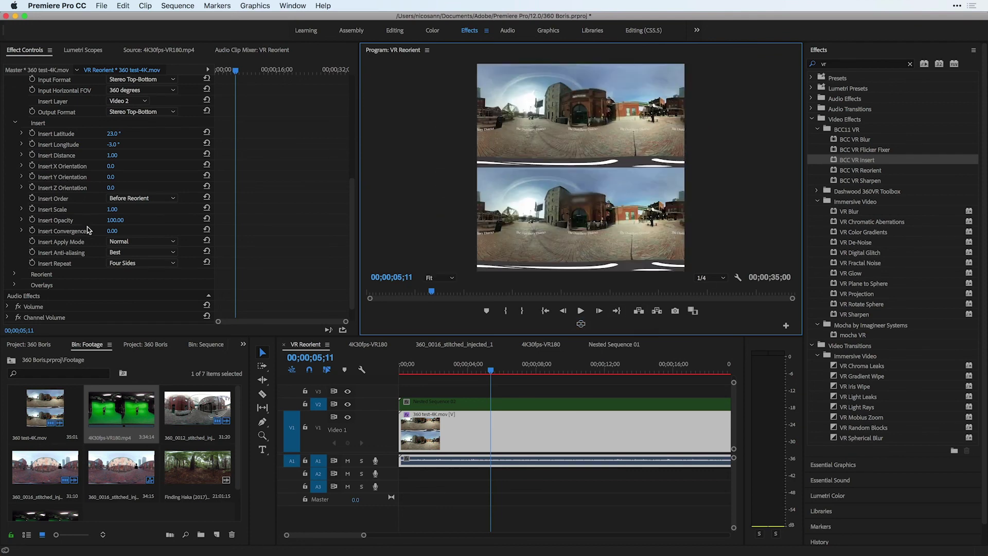
Set the insert's Reorient view mode to Preview, tilted to Up-Down 159.00 with Left-Right -2.00
scroll(89, 230, down, 2)
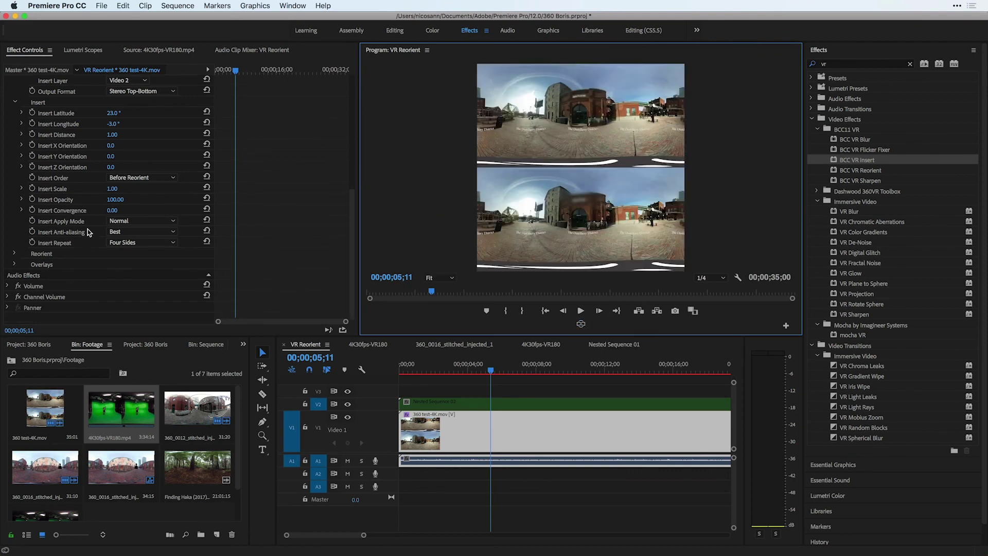
click(14, 255)
scroll(40, 261, down, 2)
scroll(40, 261, down, 1)
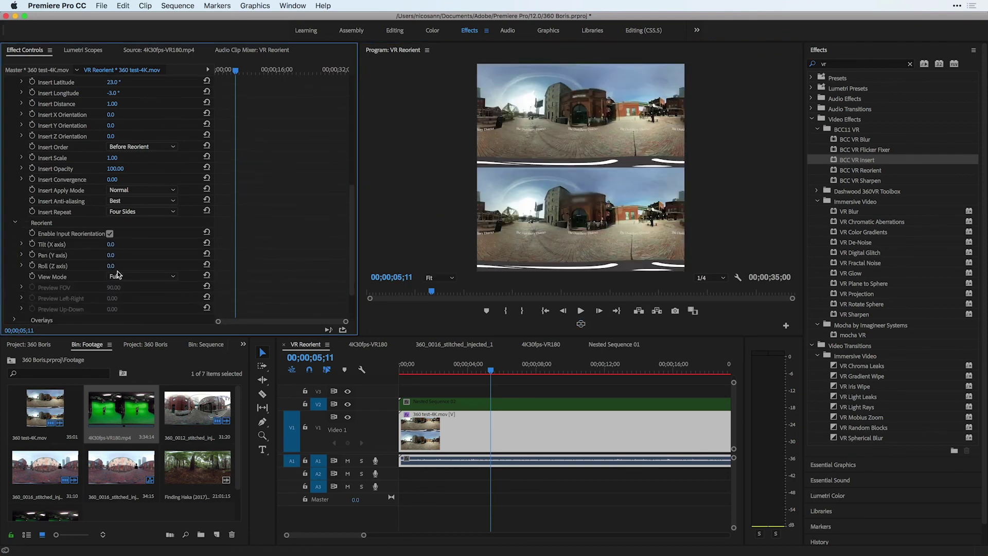
click(155, 276)
click(157, 296)
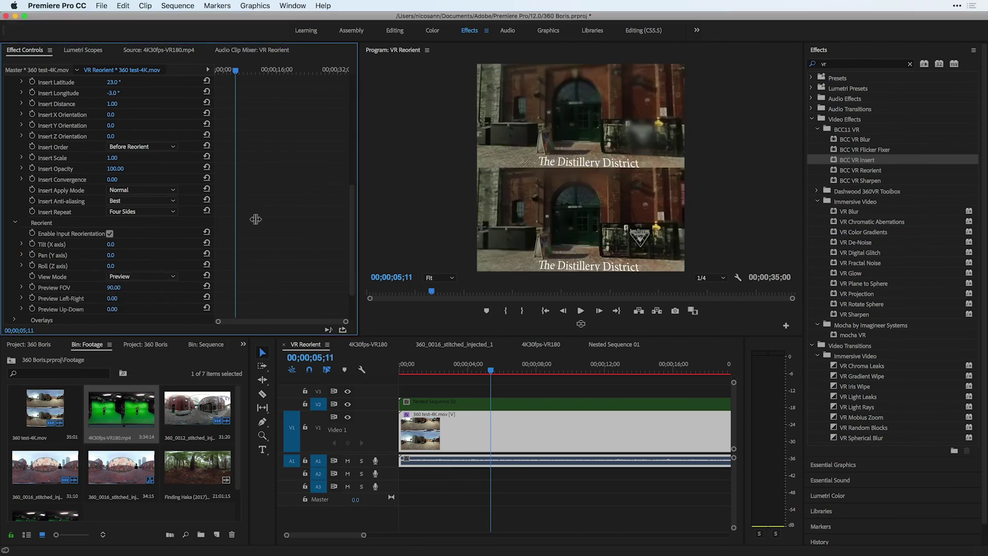
drag(110, 301, 175, 309)
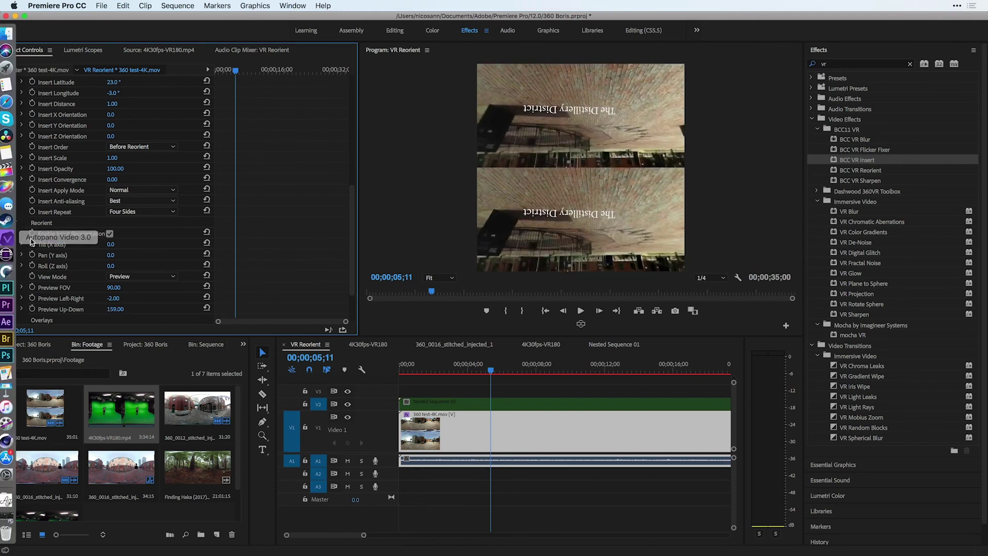